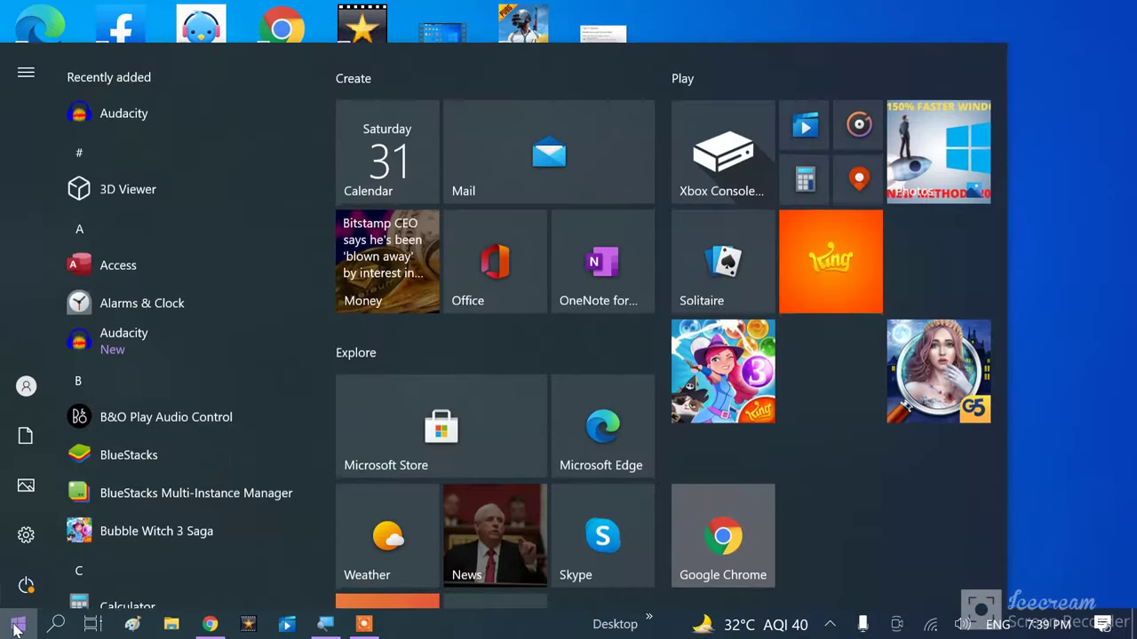
Check the Windows Hello Face entry in the account sign-in options of Windows Settings, then close Settings.
click(25, 536)
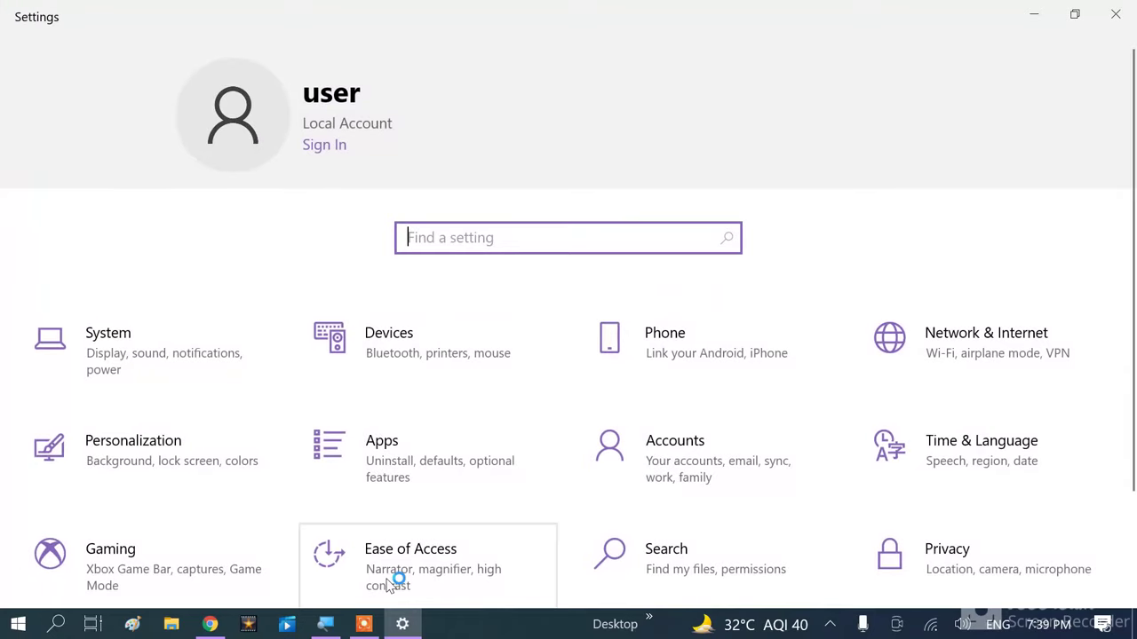
click(698, 458)
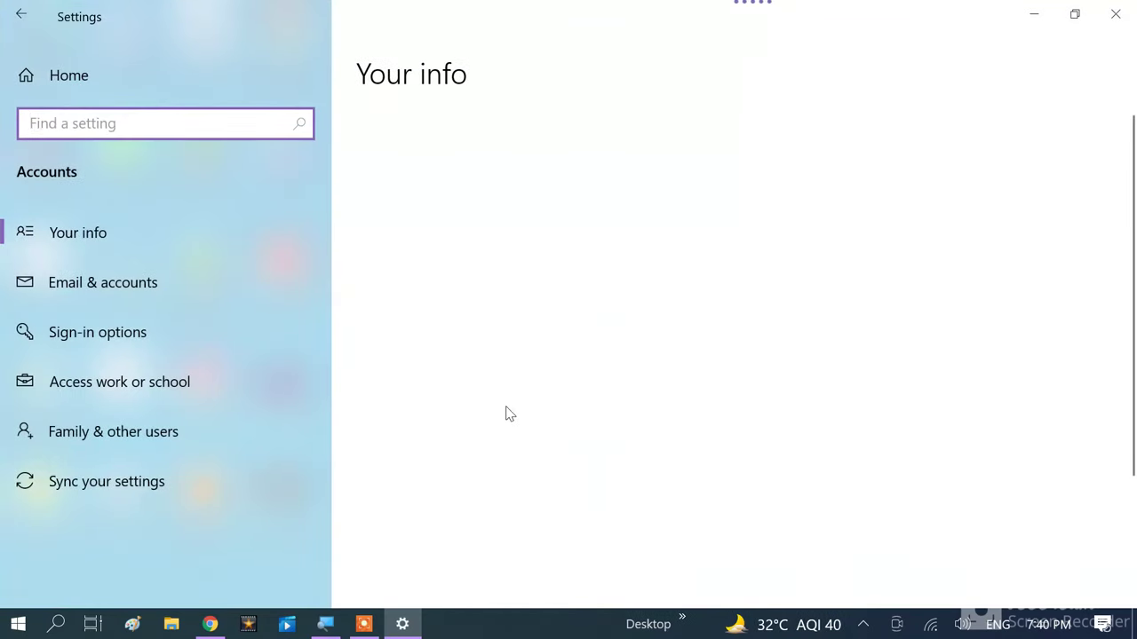
click(114, 334)
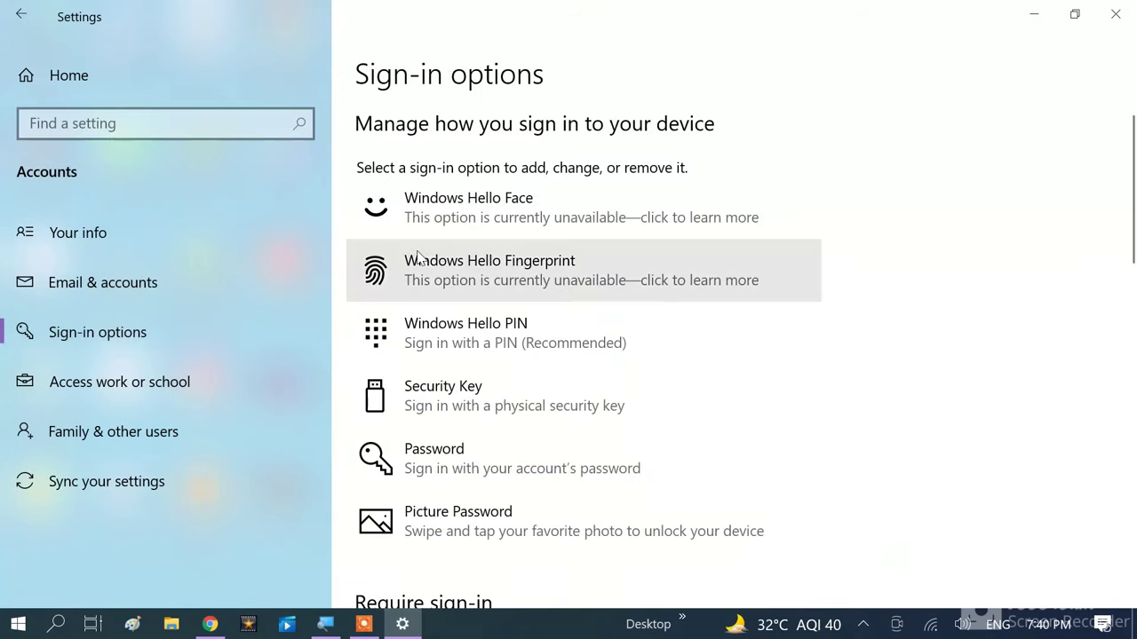
click(484, 217)
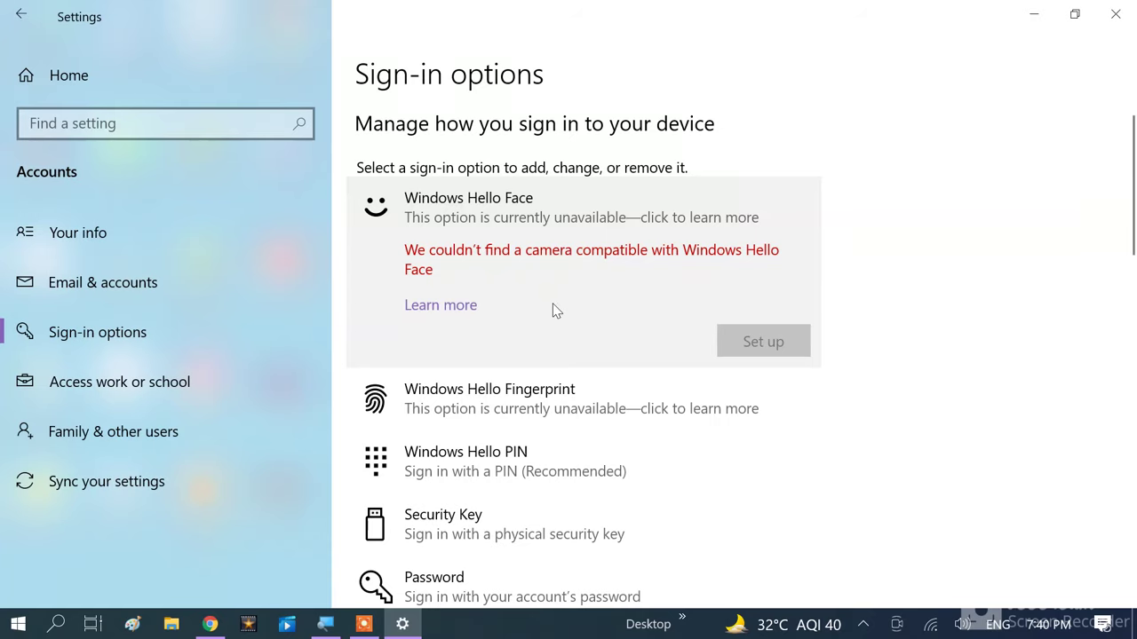
click(1116, 19)
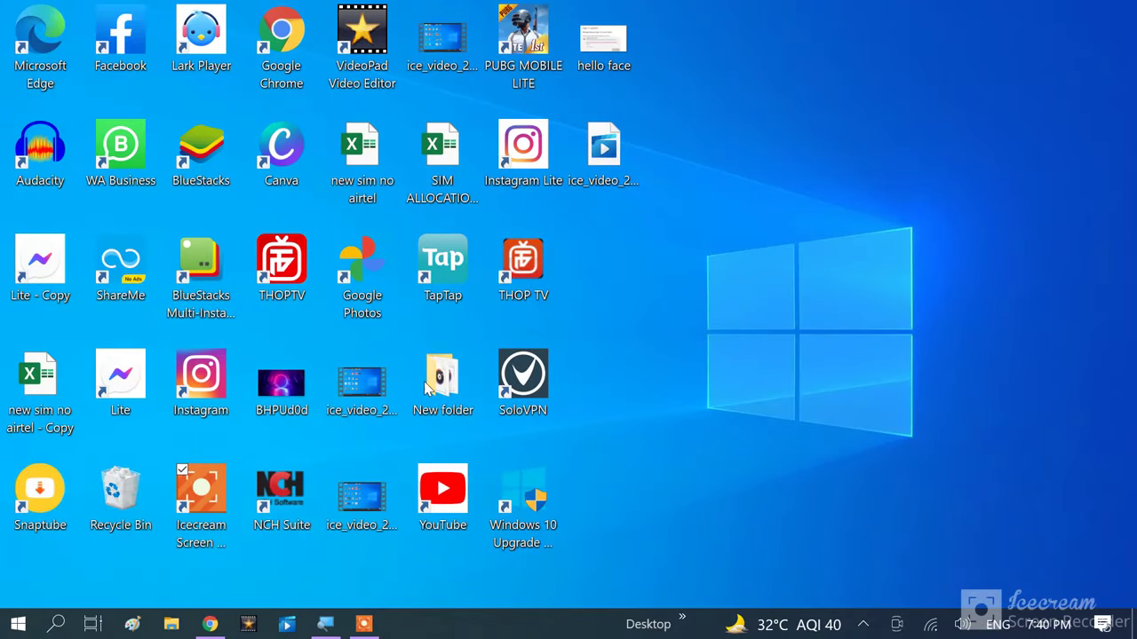
Open the C:\Windows\System32 folder in File Explorer.
click(166, 626)
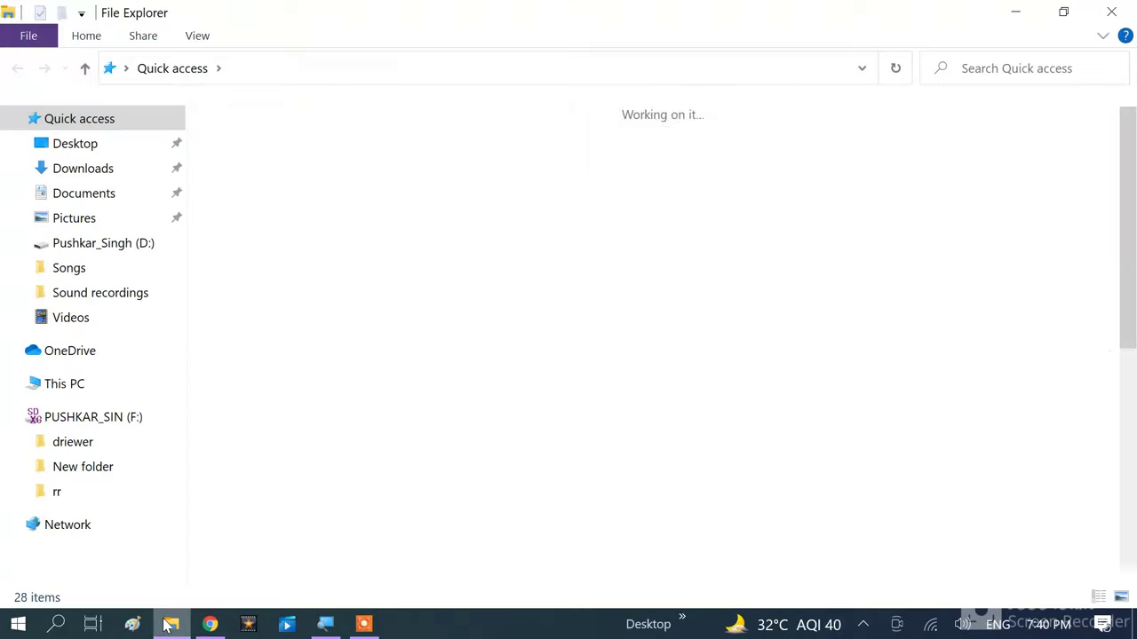
click(83, 391)
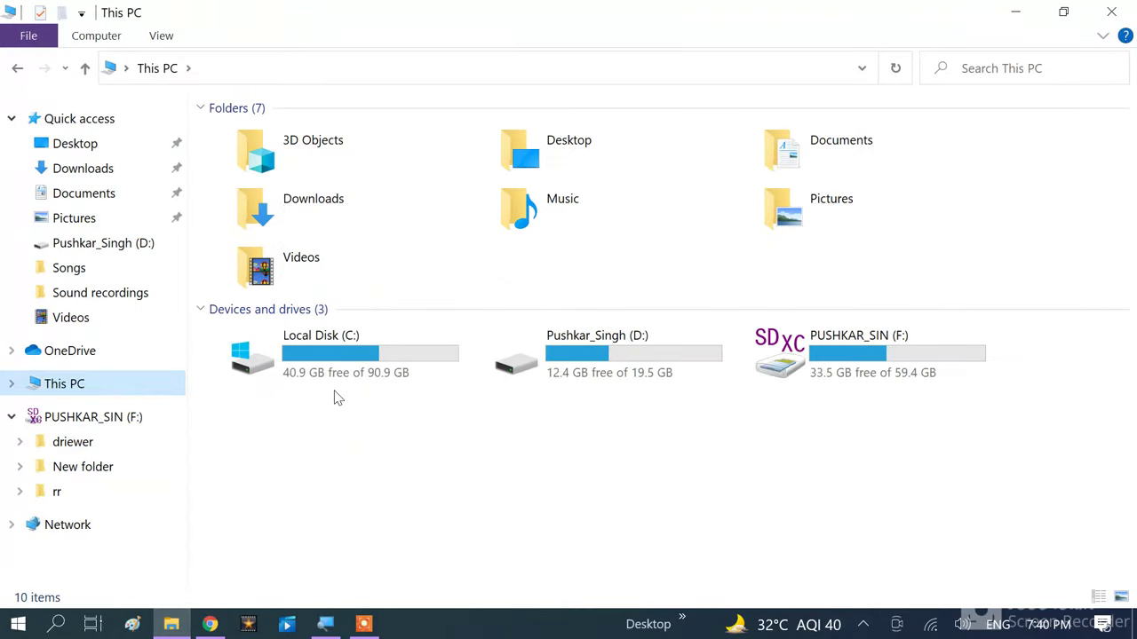
double_click(358, 376)
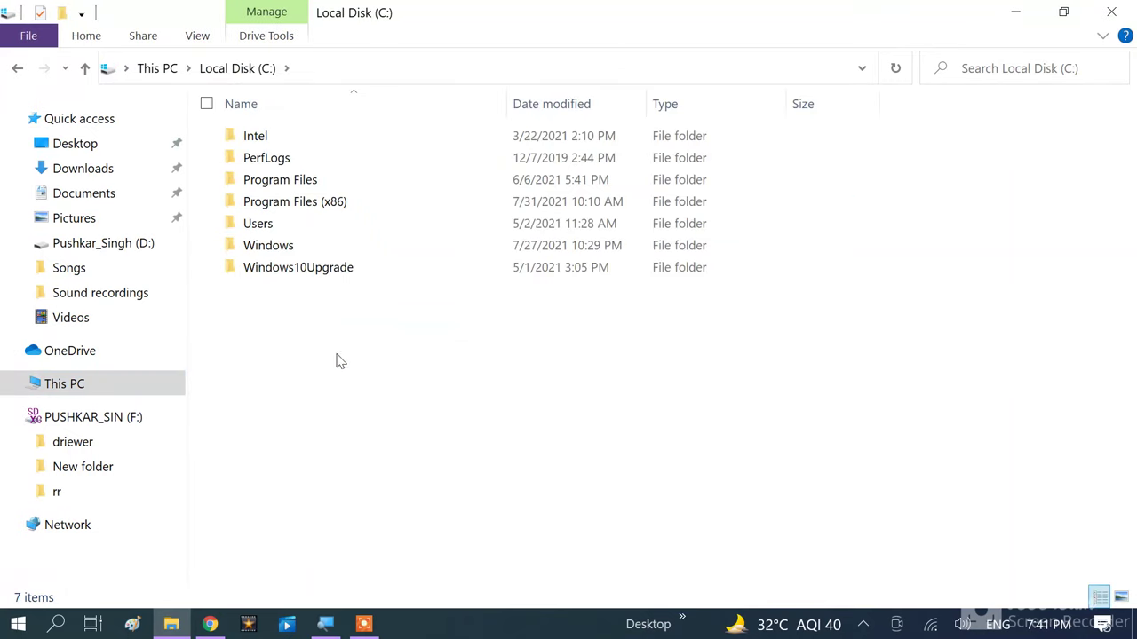
double_click(281, 250)
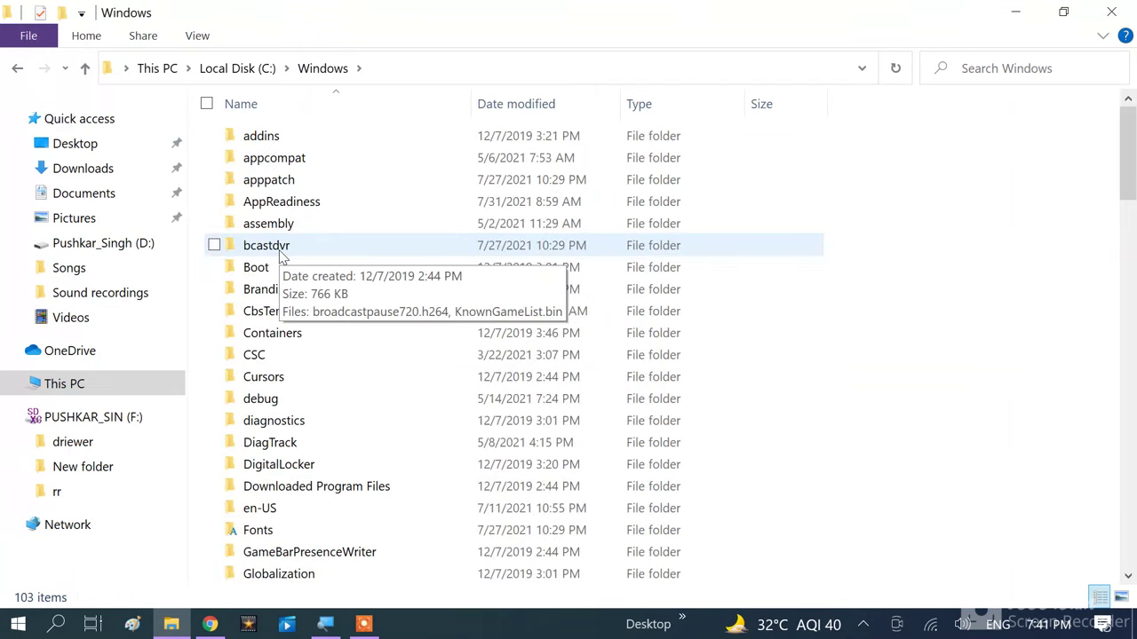
click(281, 252)
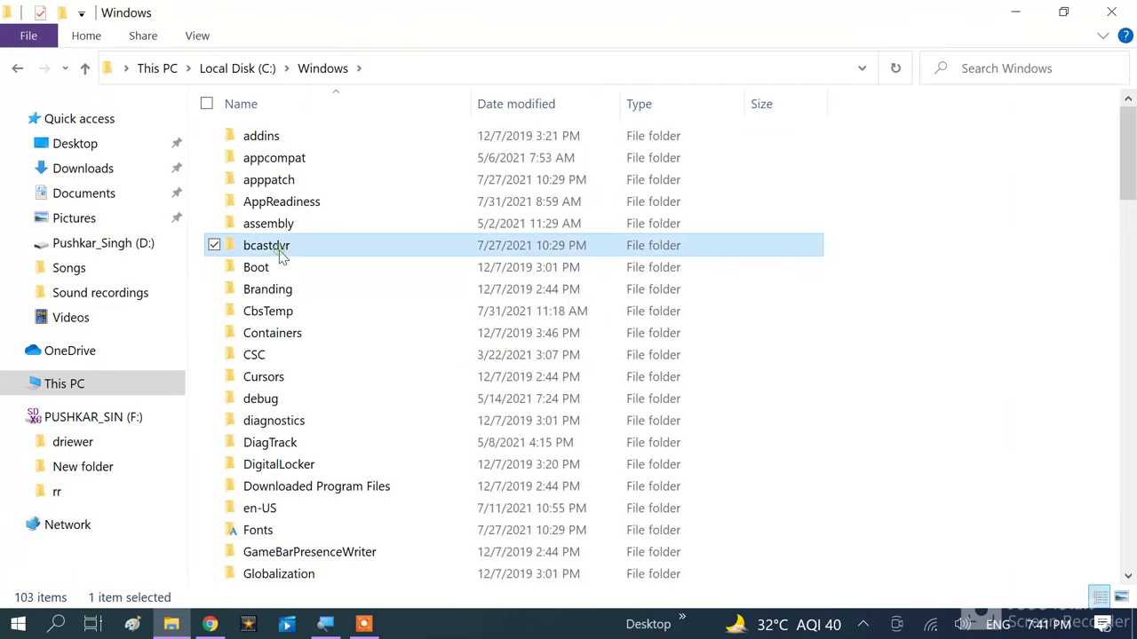
key(s)
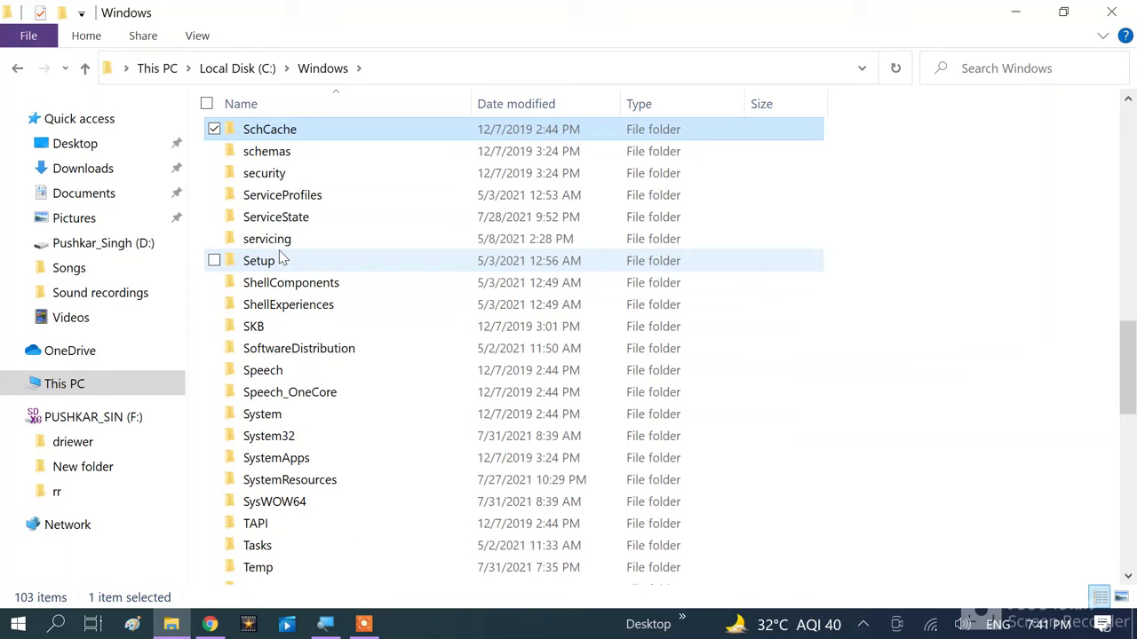
click(285, 437)
double_click(284, 437)
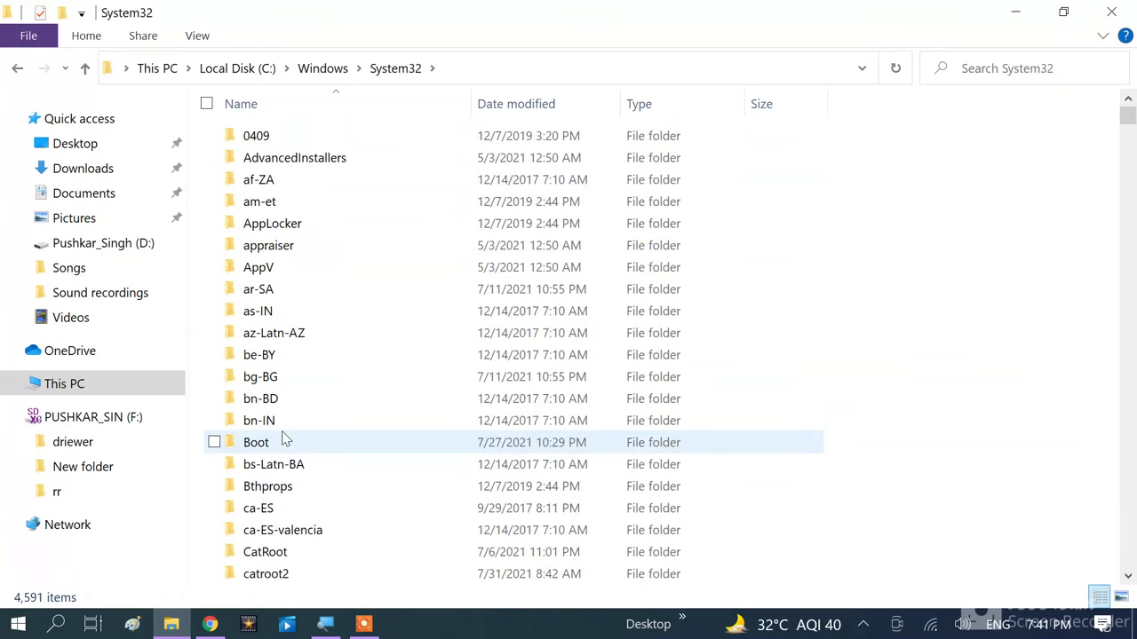
Find the WinBioPlugIns folder within System32 and open its FaceDriver subfolder.
text(bth)
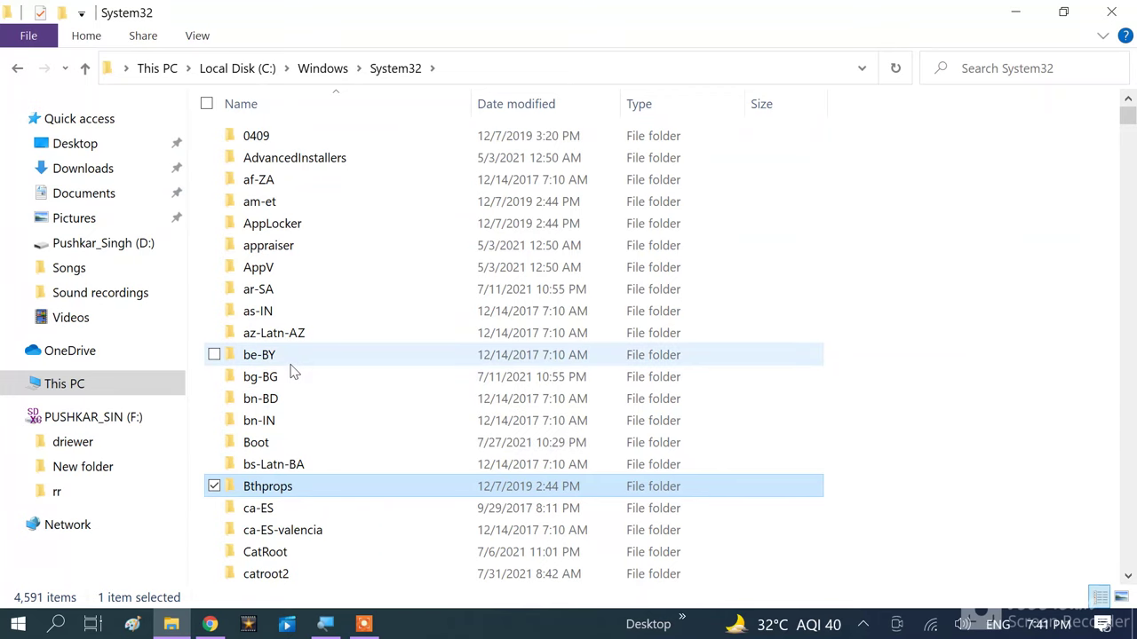
text(wbem)
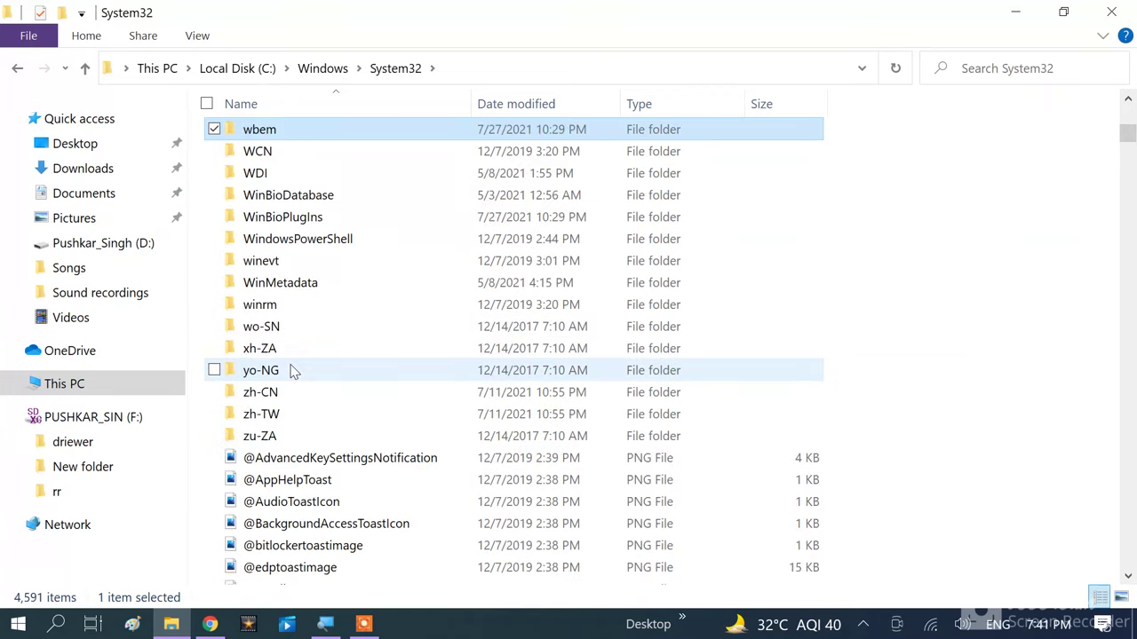
double_click(311, 219)
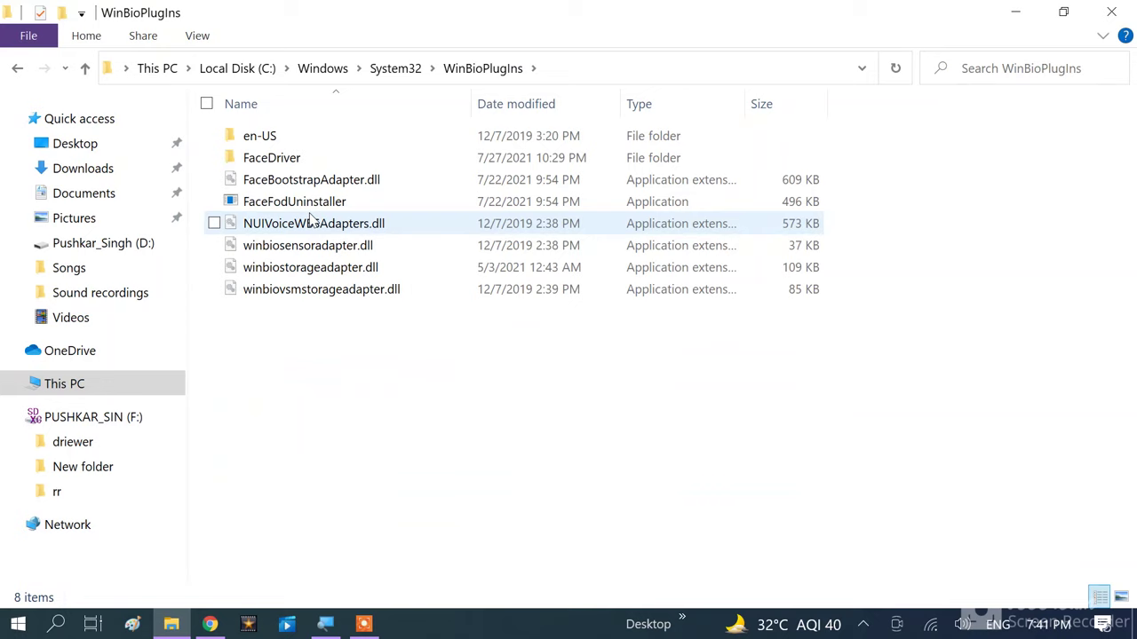
click(273, 161)
double_click(272, 161)
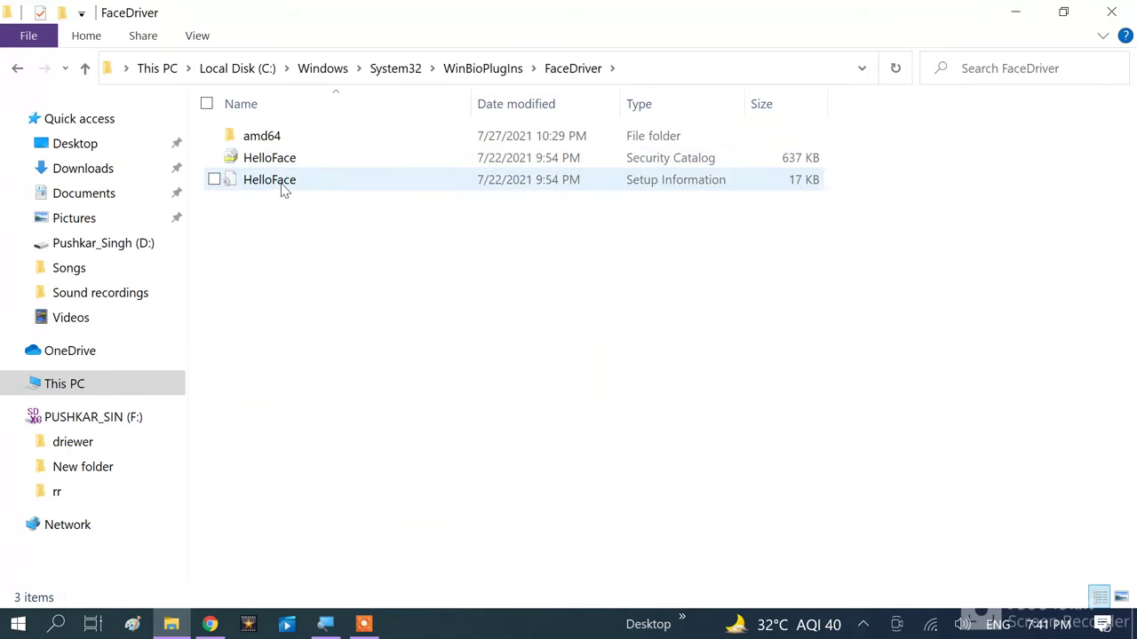
Install the HelloFace Setup Information file from the FaceDriver folder, dismiss the completion notice and close the folder window.
click(284, 191)
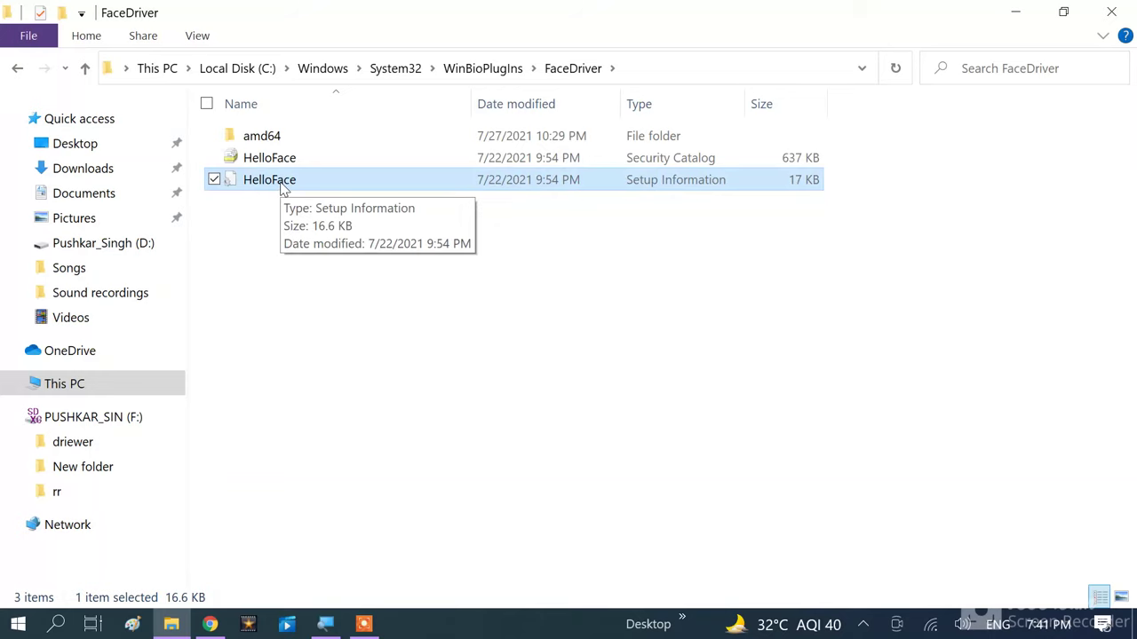
right_click(282, 186)
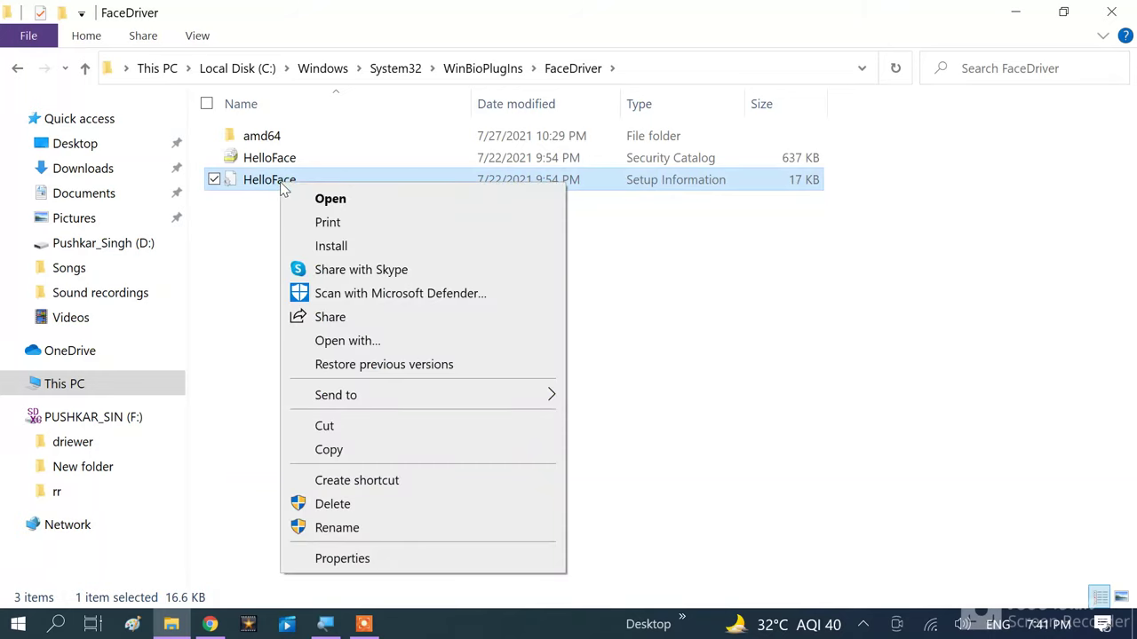
click(338, 247)
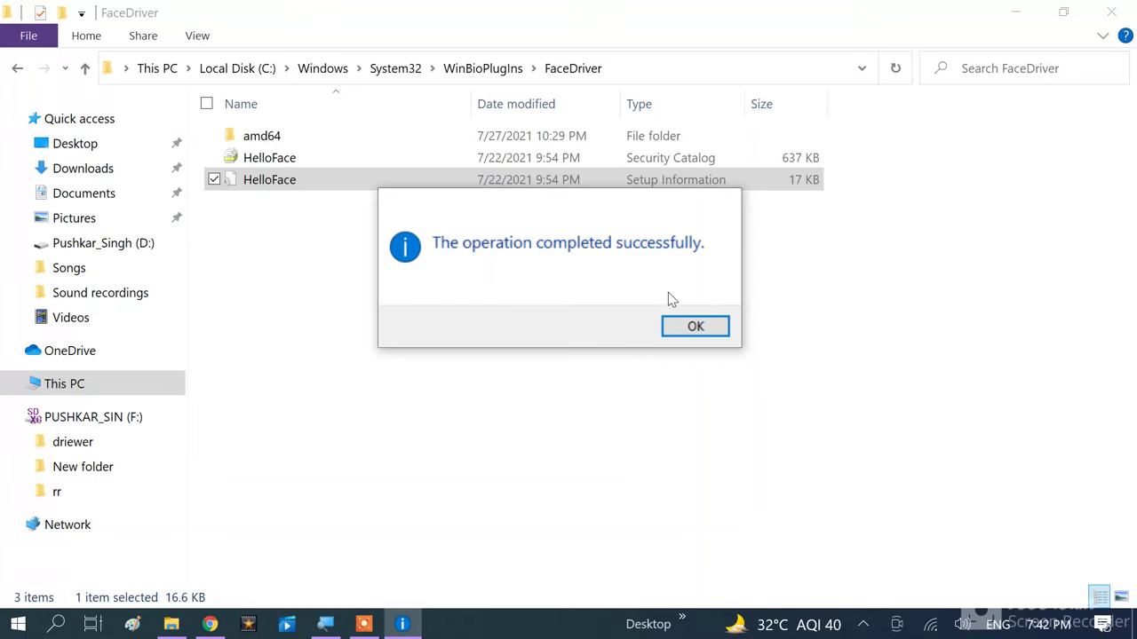
click(693, 327)
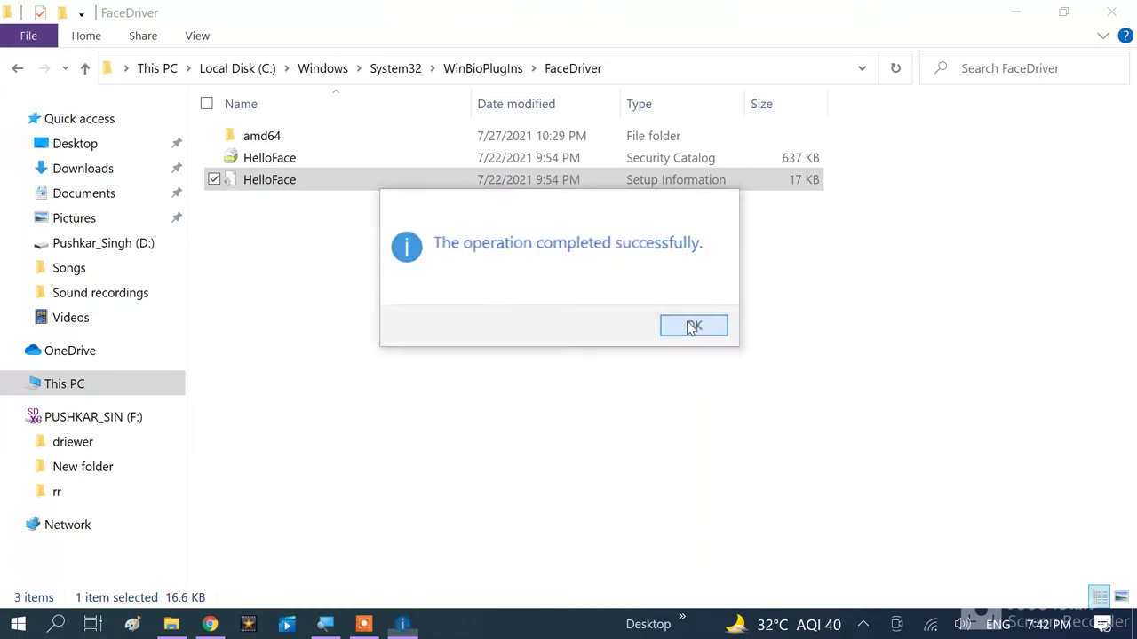
click(632, 183)
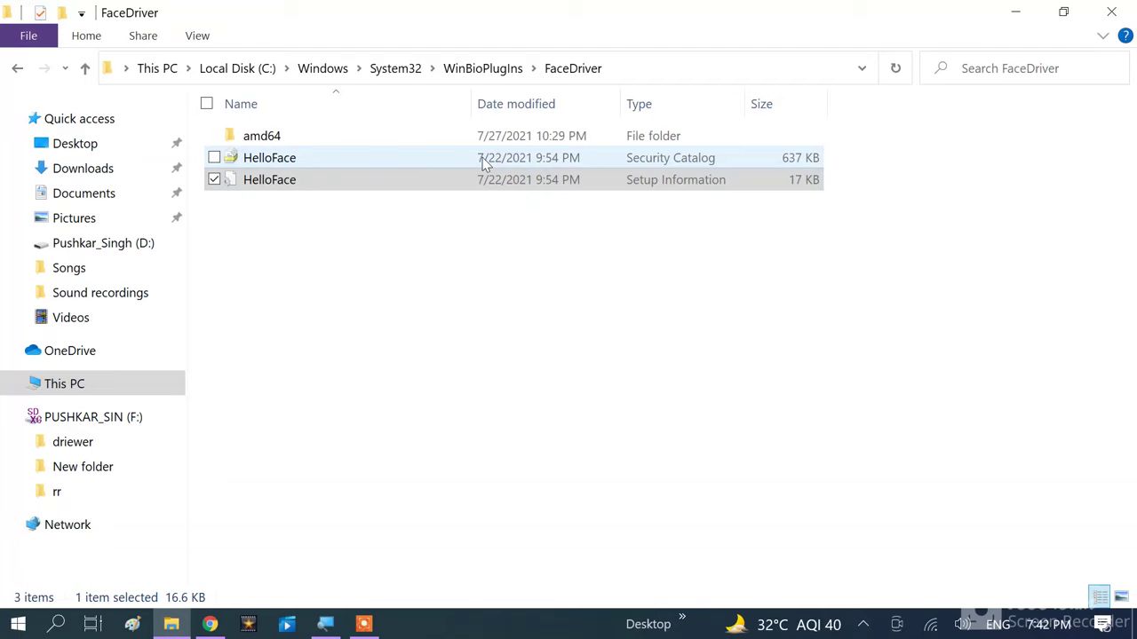
click(1112, 14)
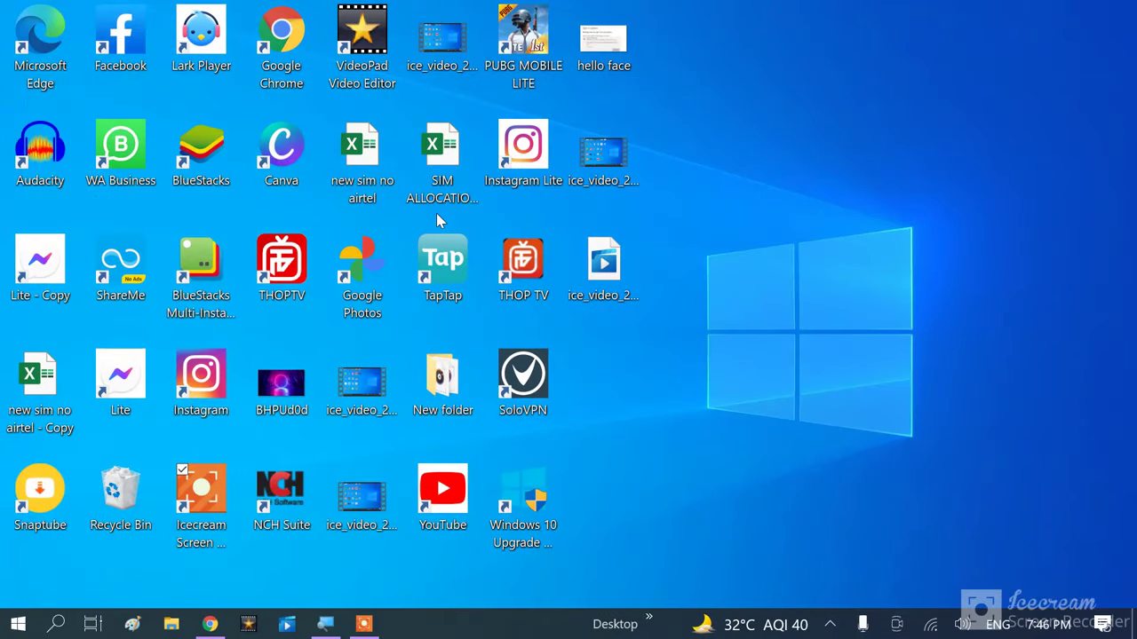
Search Windows for the Run app and use it to launch services.msc.
click(57, 625)
text(r)
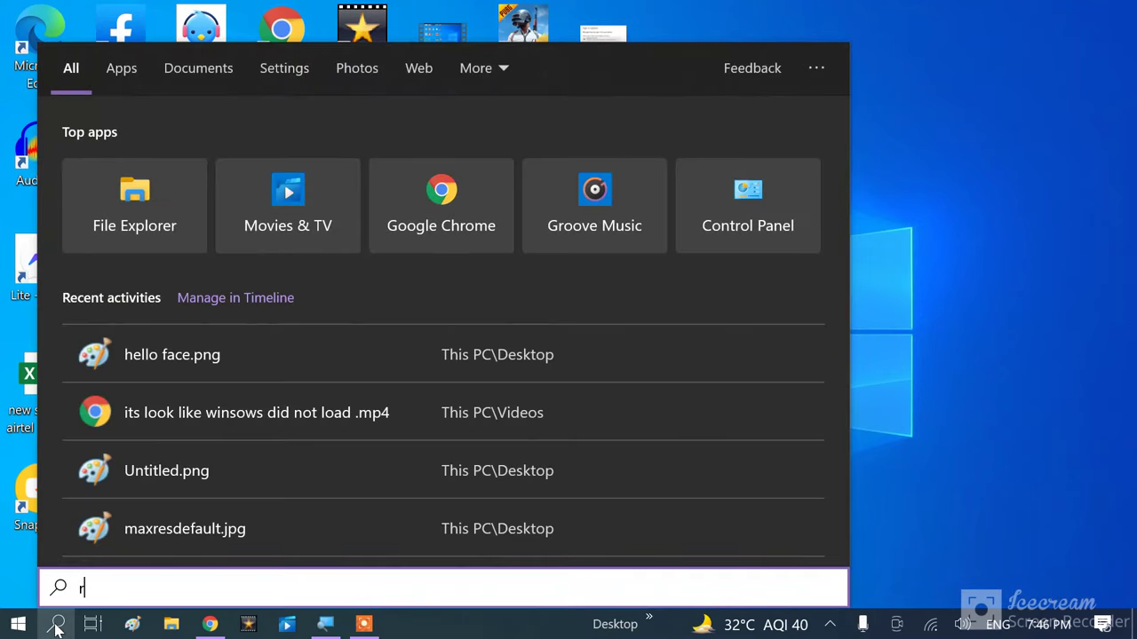
text(un)
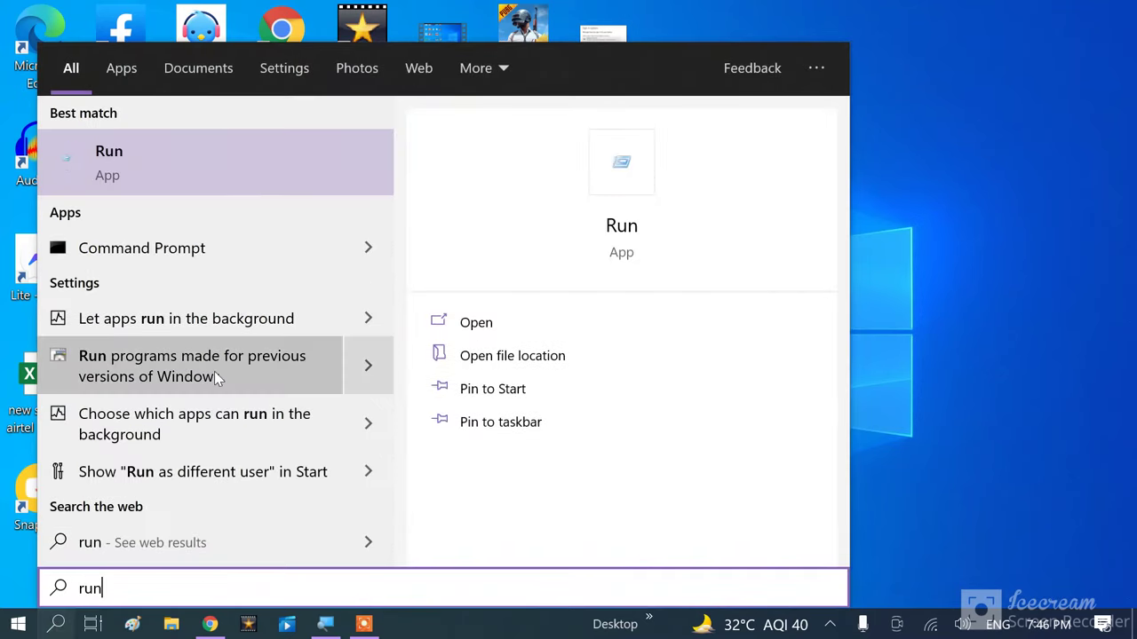
click(274, 155)
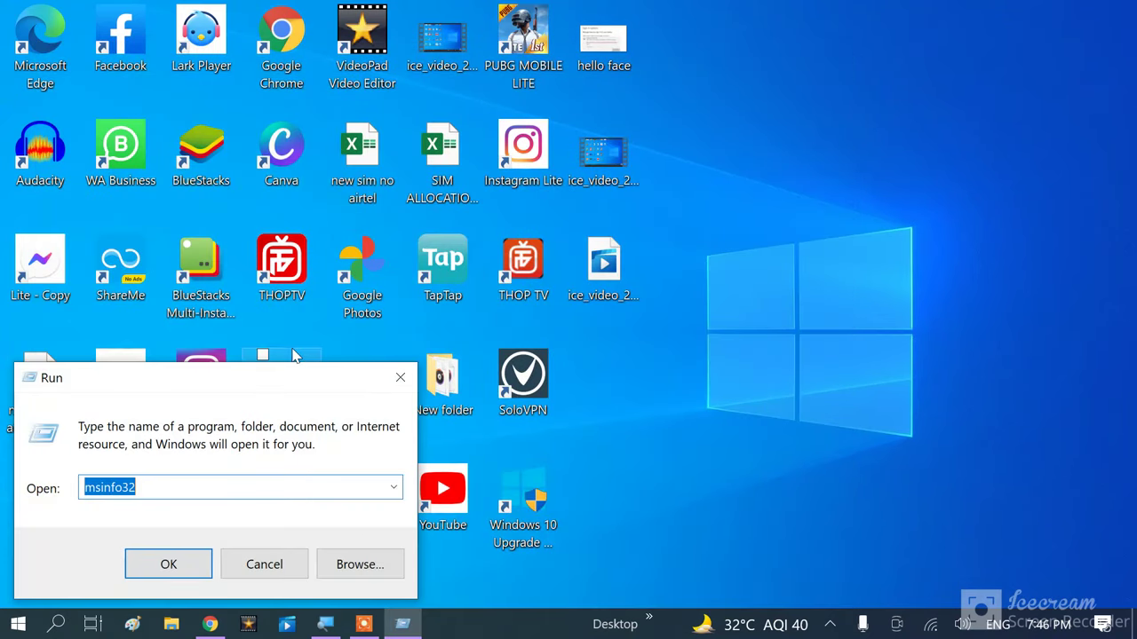
drag(293, 376, 515, 207)
key(BackSpace)
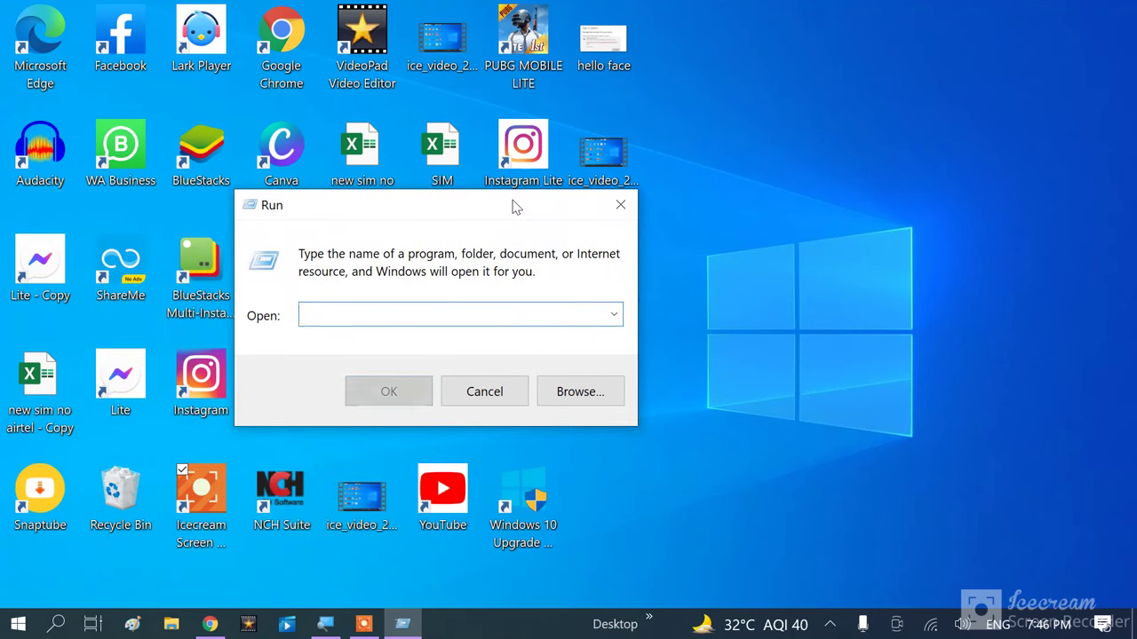
text(s)
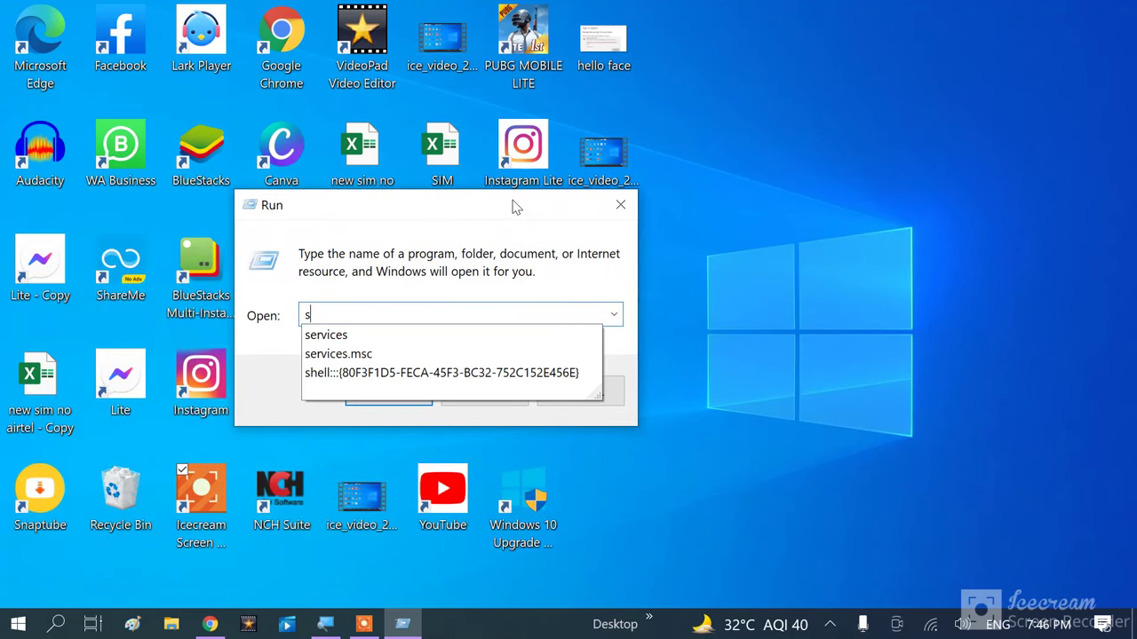
key(Down)
key(Down)
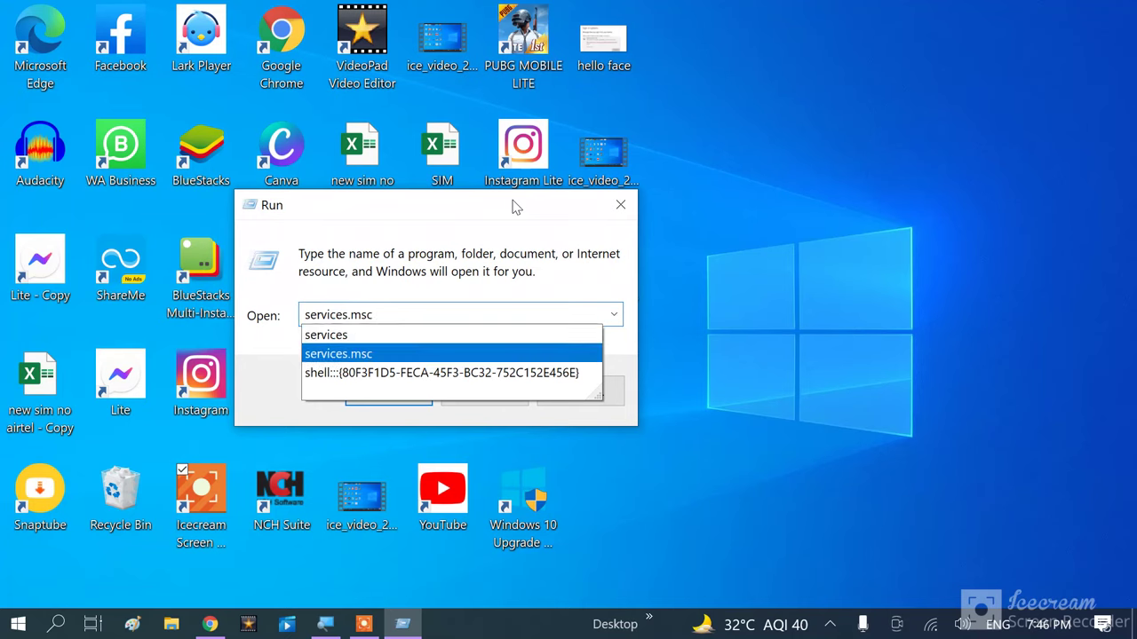
key(Return)
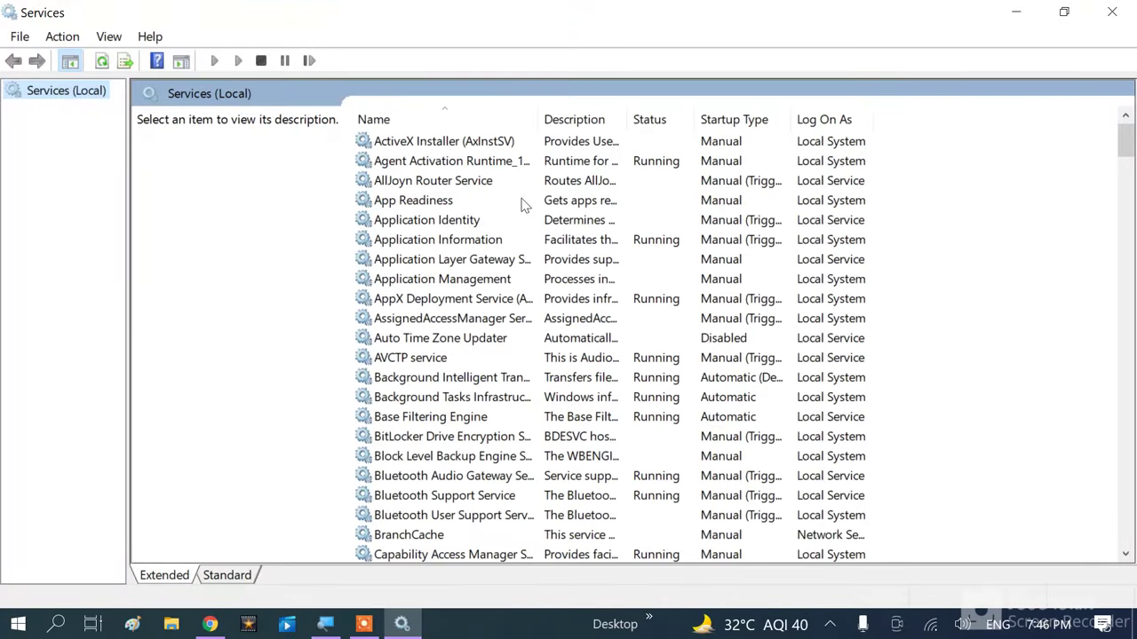
Stop the Windows Biometric Service from its properties and accept the dialog.
click(460, 246)
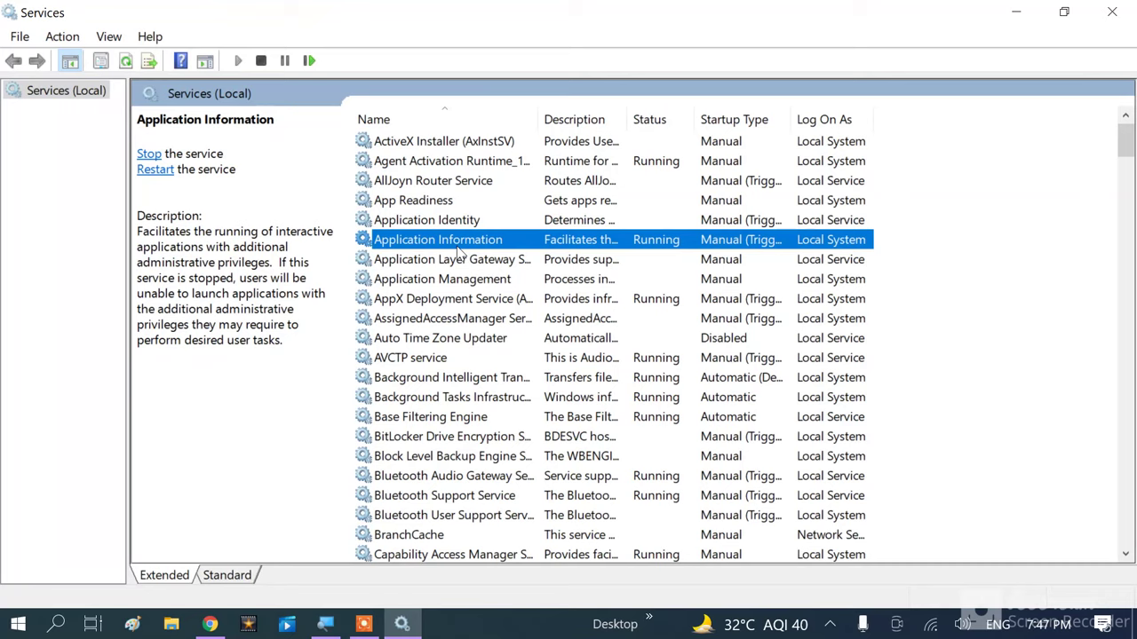
key(w)
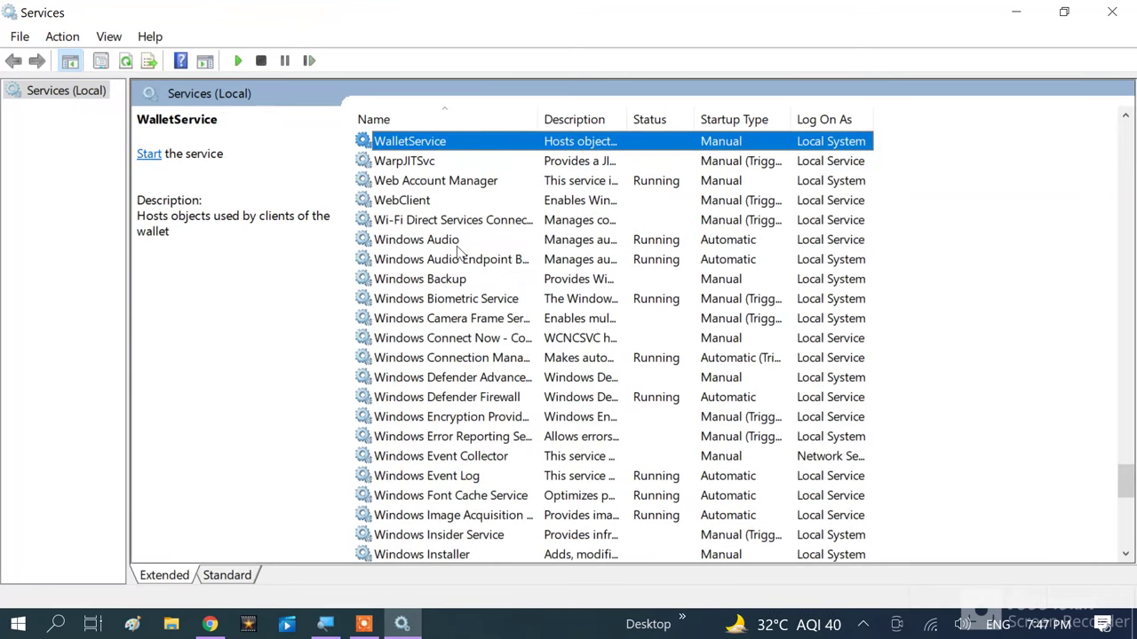
click(444, 302)
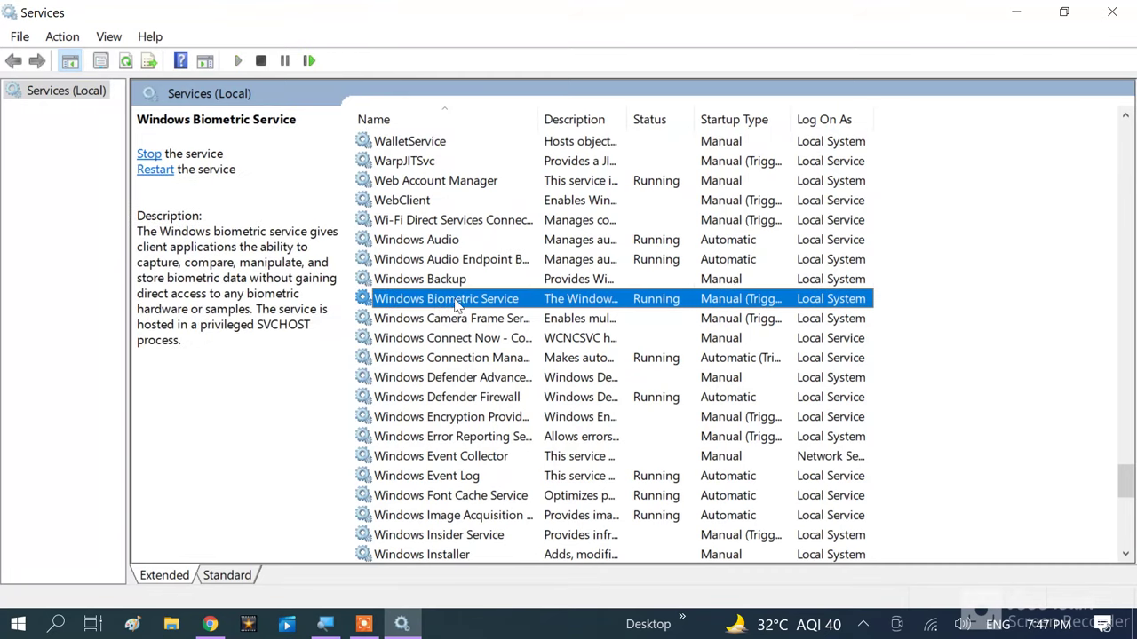
double_click(500, 300)
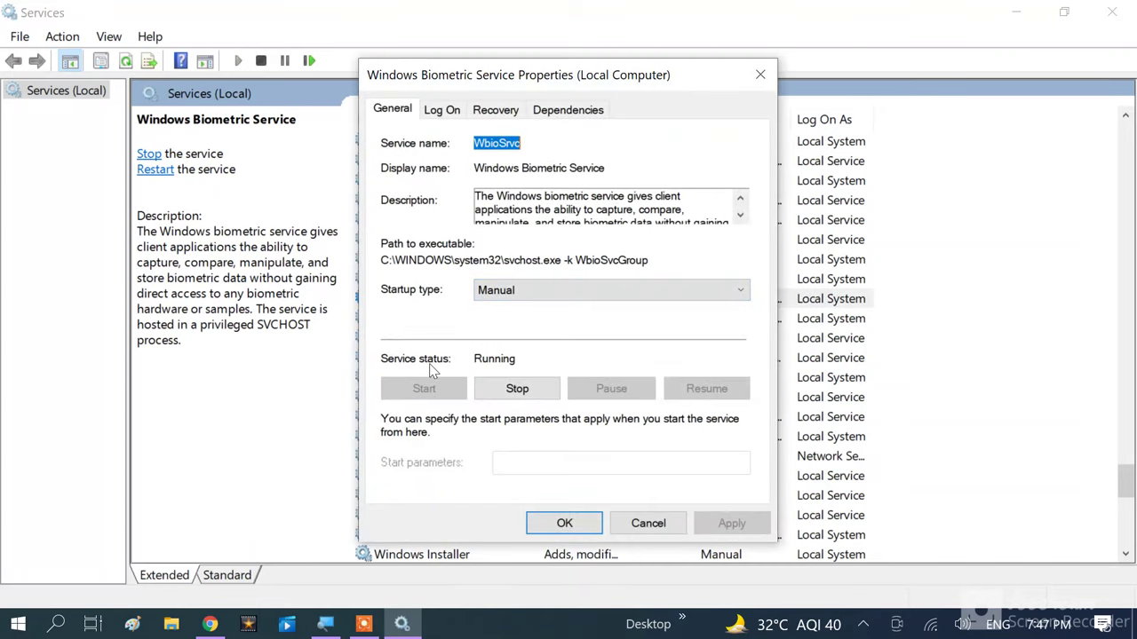
click(515, 388)
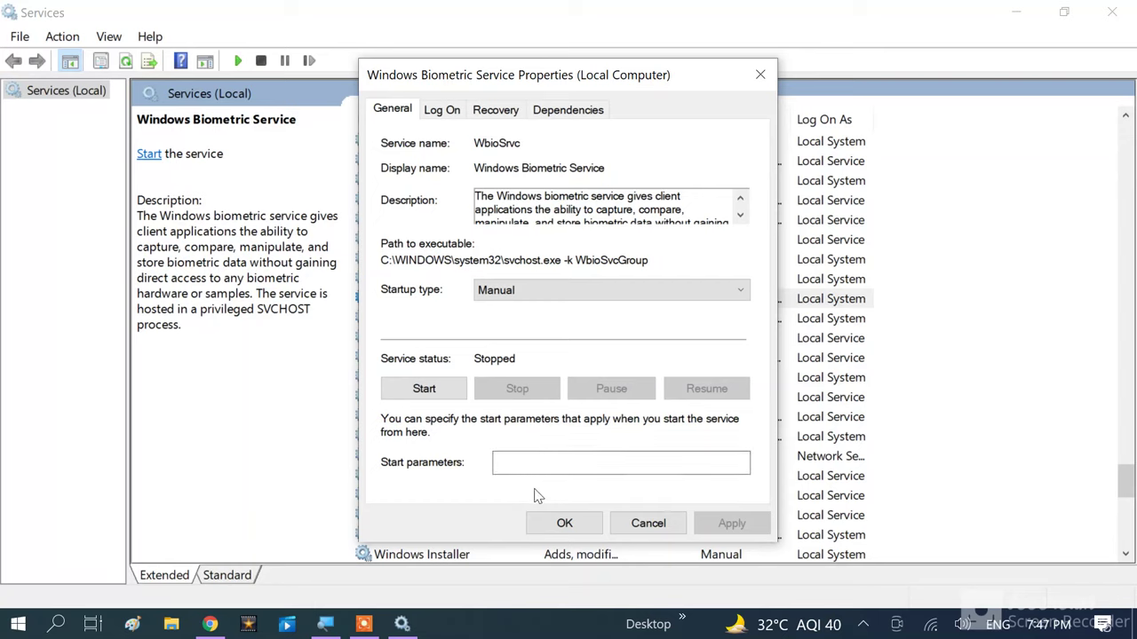
click(565, 524)
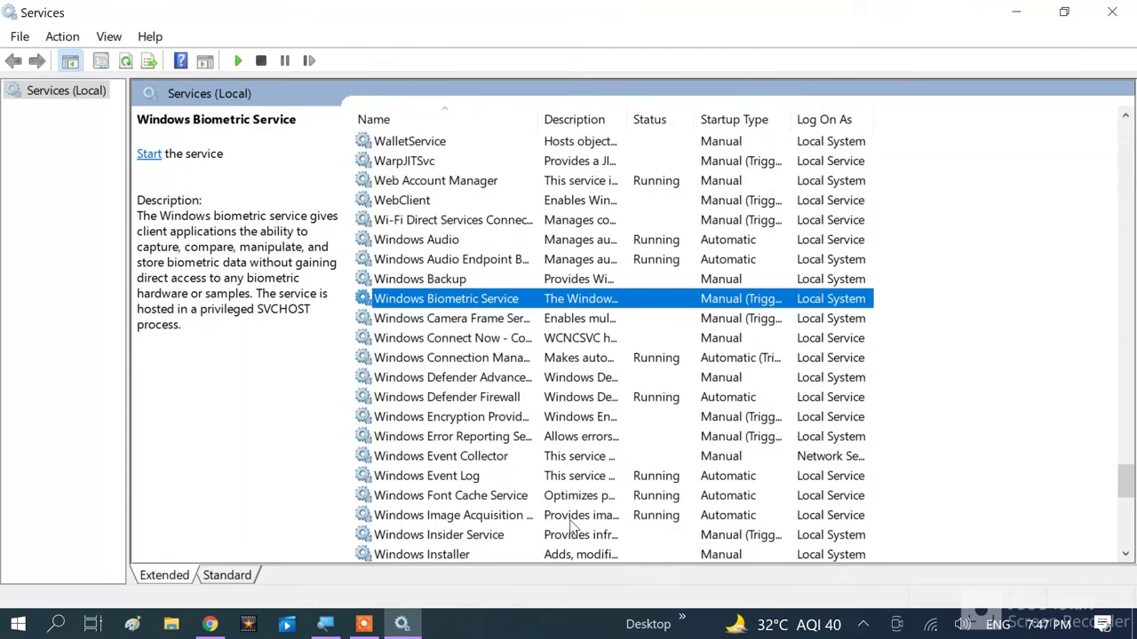
Switch to File Explorer and open the System32 folder inside Windows on Local Disk (C:).
click(169, 626)
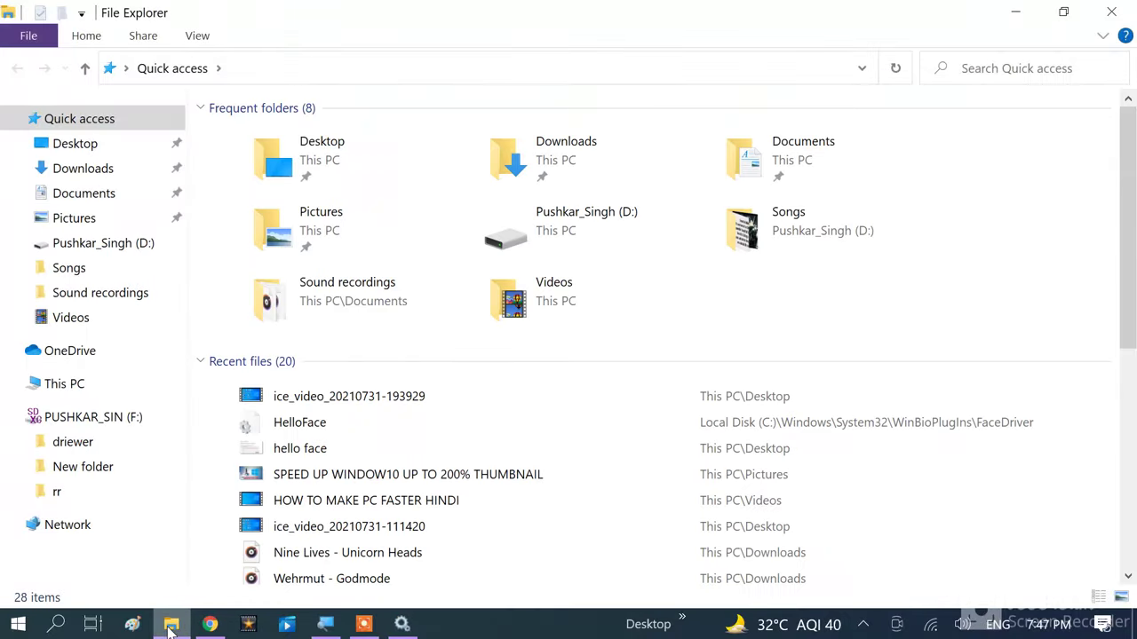
click(76, 391)
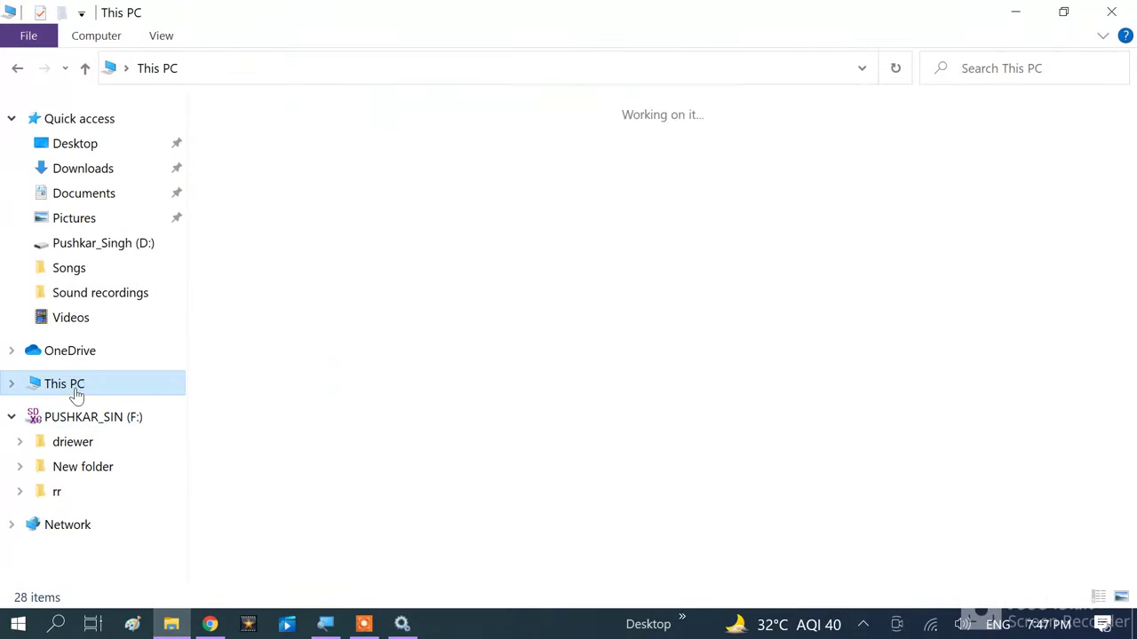
double_click(359, 357)
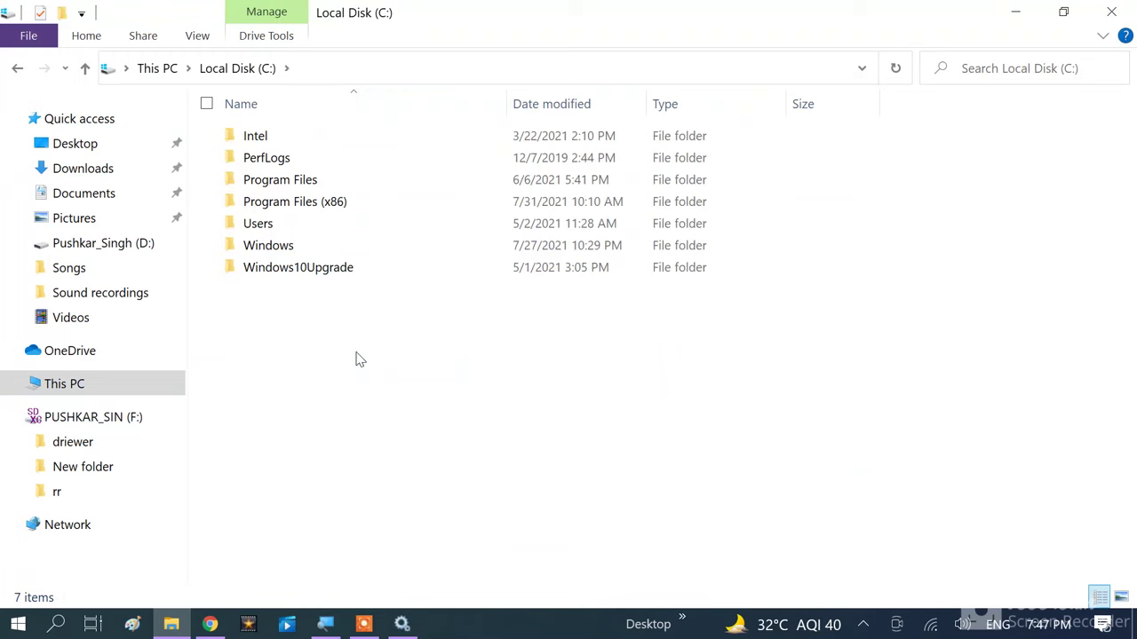
click(286, 254)
double_click(286, 255)
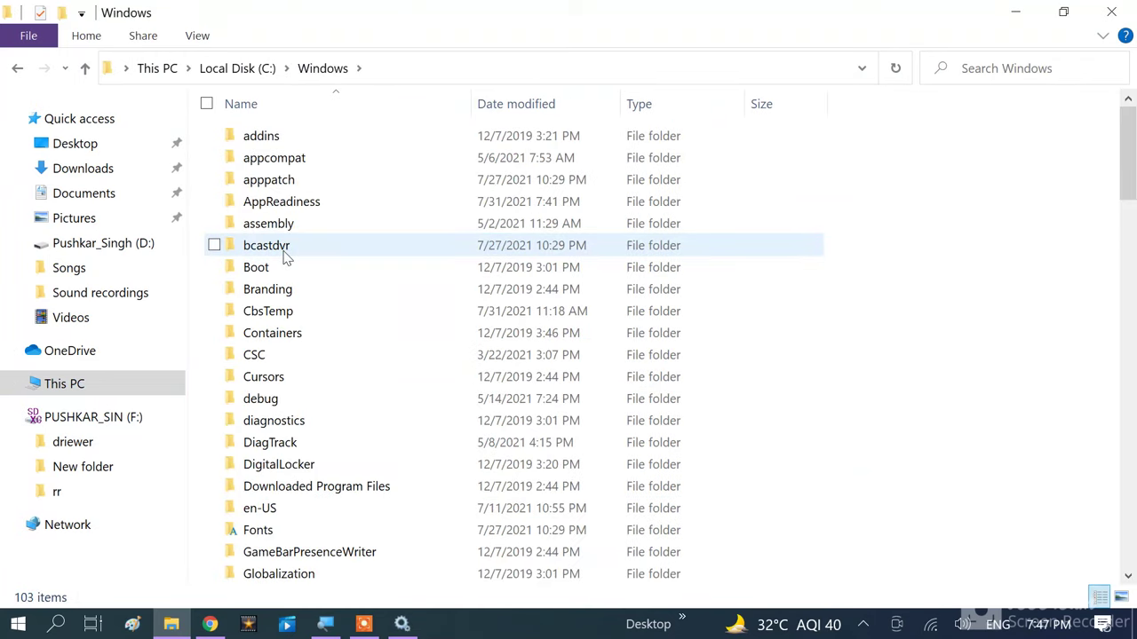
click(280, 282)
key(s)
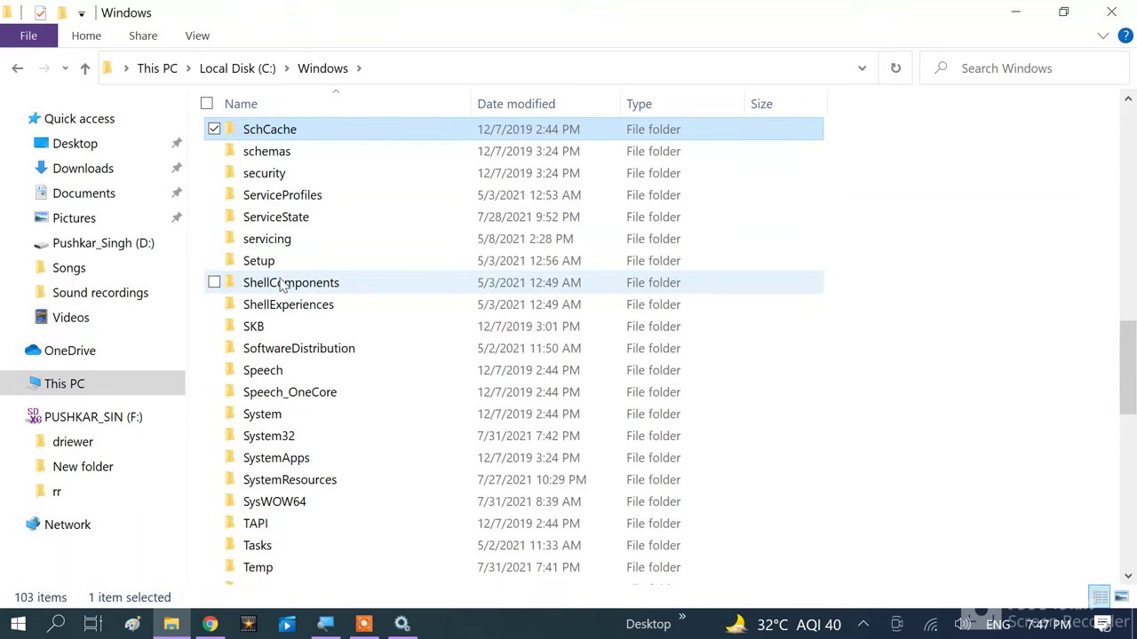
double_click(299, 436)
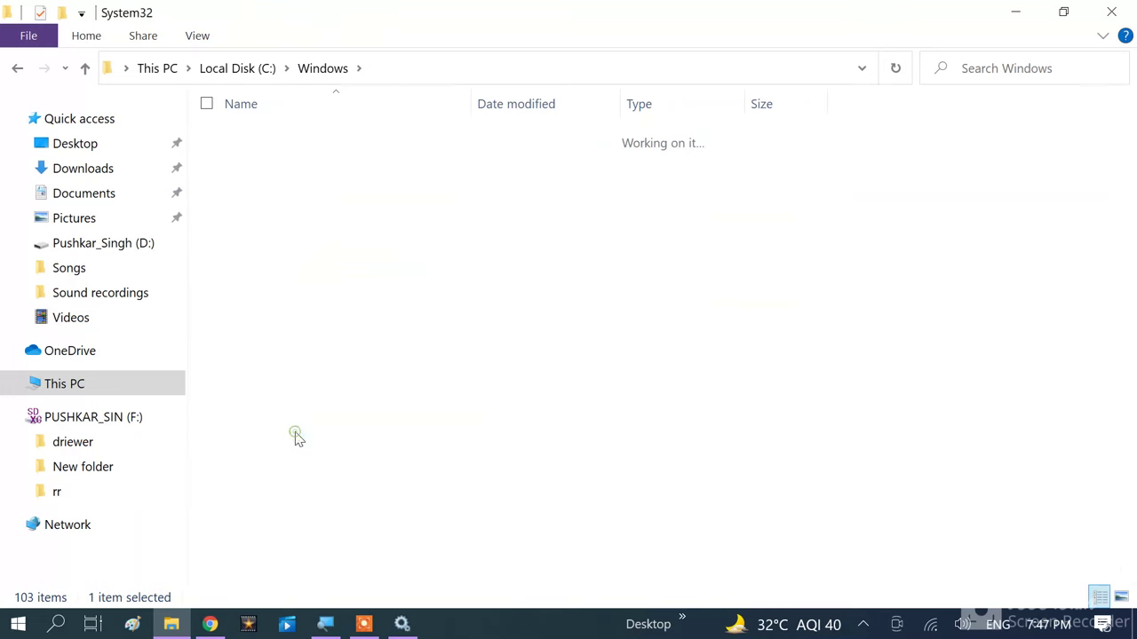
Find the WinBioDatabase folder within System32 and open it.
click(286, 405)
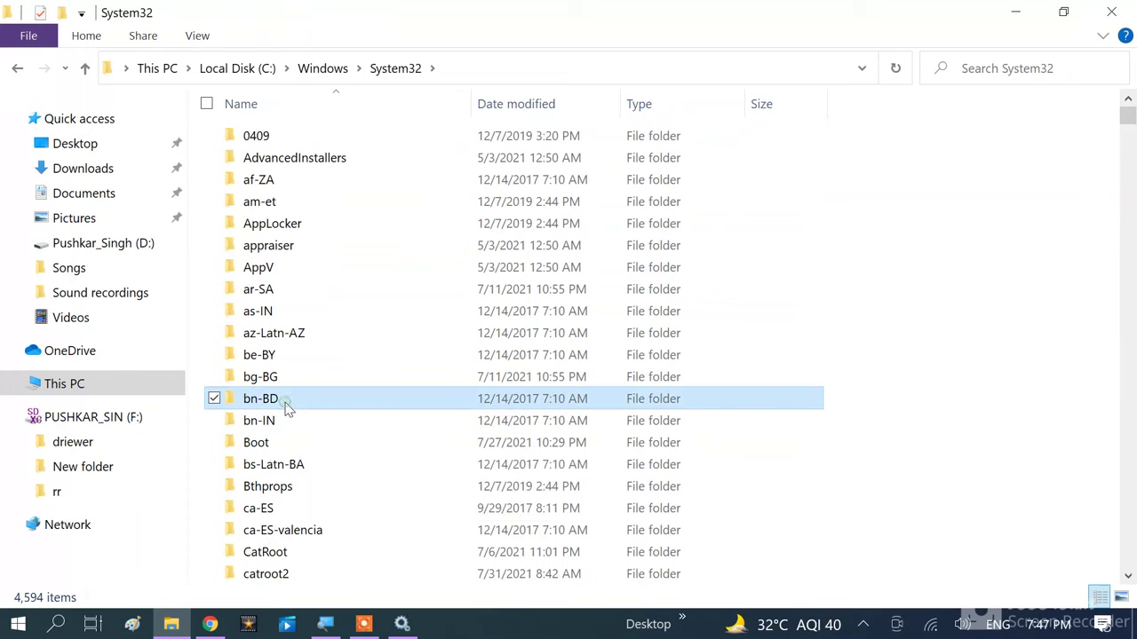
key(w)
key(i)
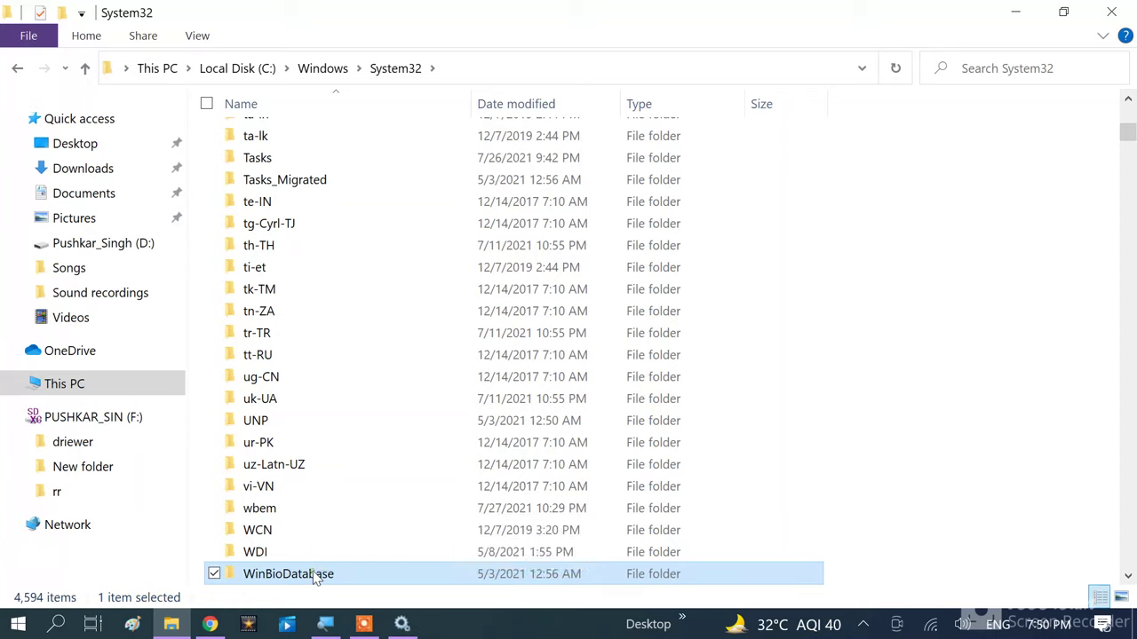
double_click(314, 575)
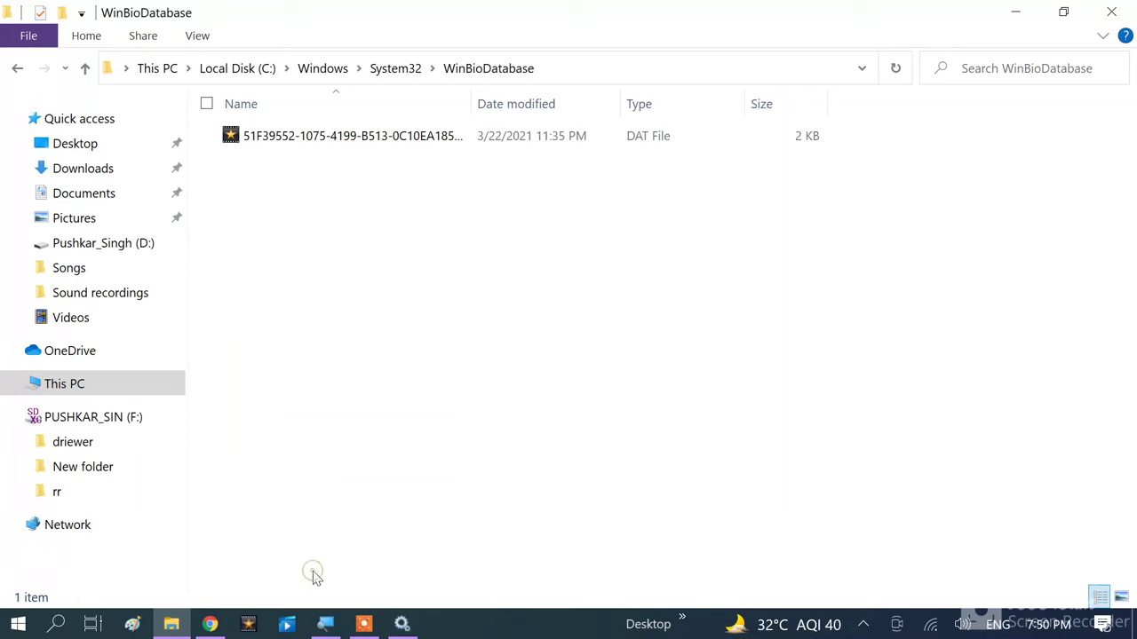
Delete the DAT file from the WinBioDatabase folder.
click(382, 143)
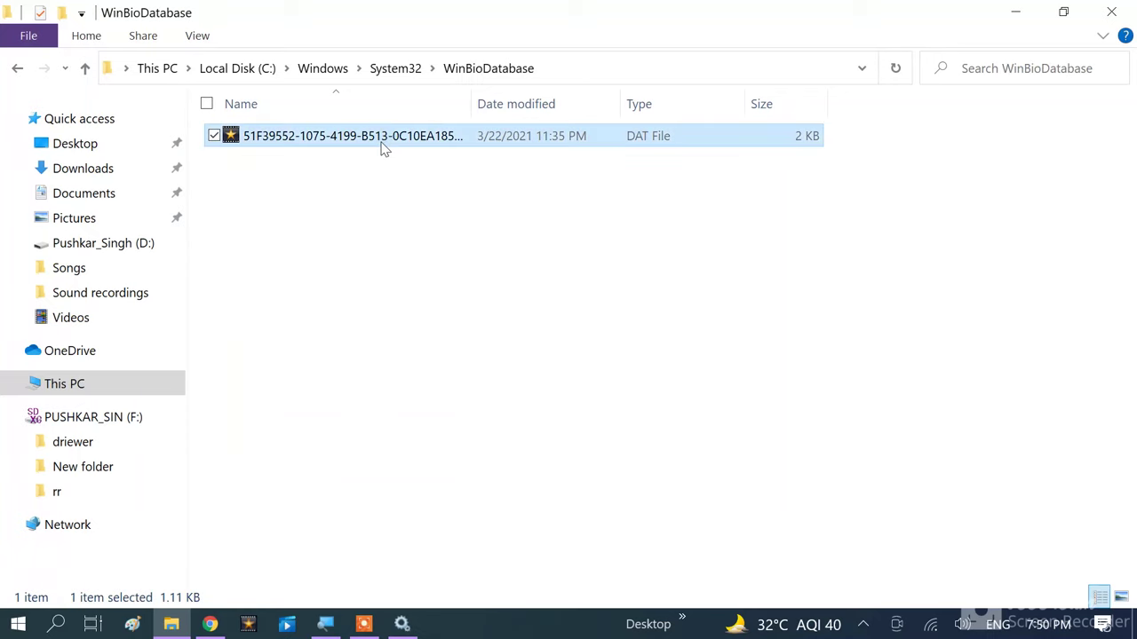
right_click(382, 142)
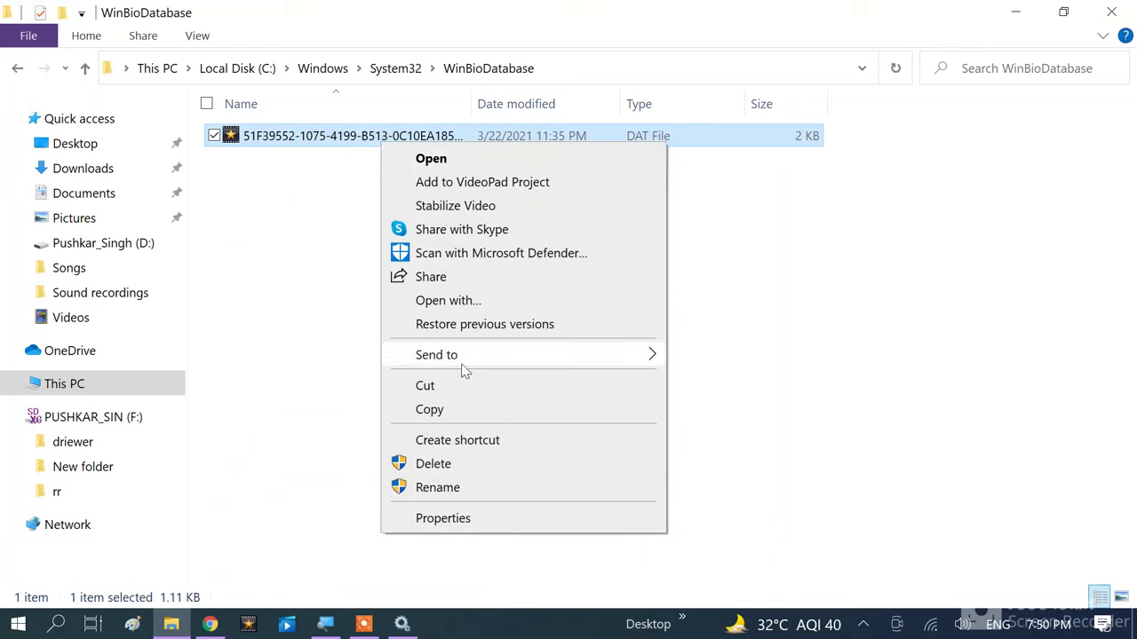
click(457, 462)
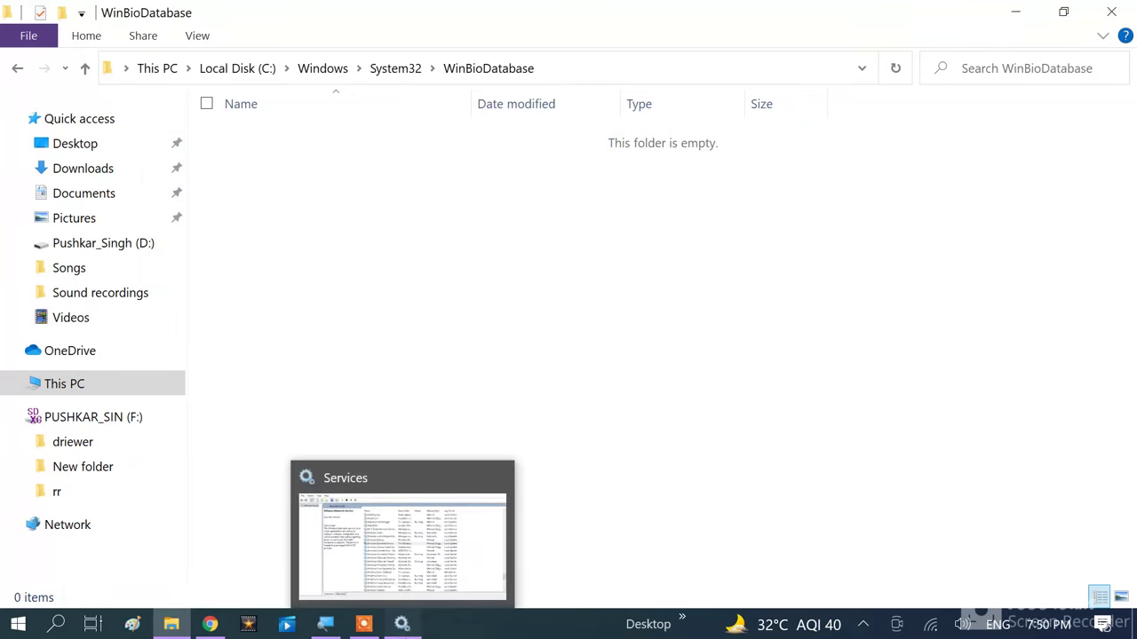
Switch to Services, start the Windows Biometric Service from its properties, accept the dialog, and close the Services and File Explorer windows.
click(401, 625)
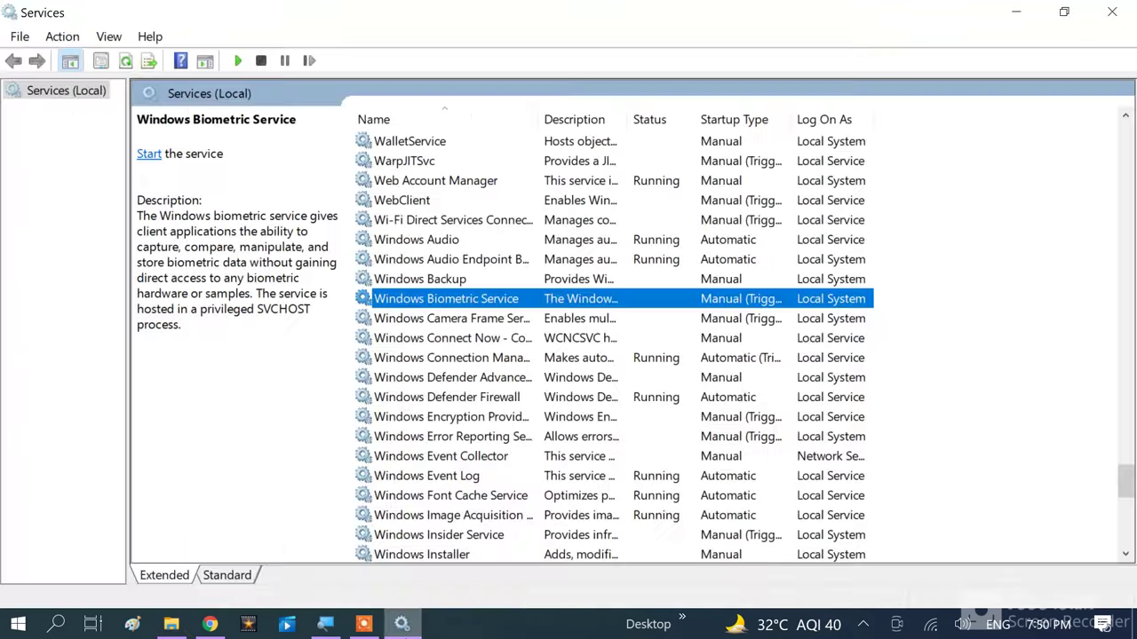
double_click(478, 302)
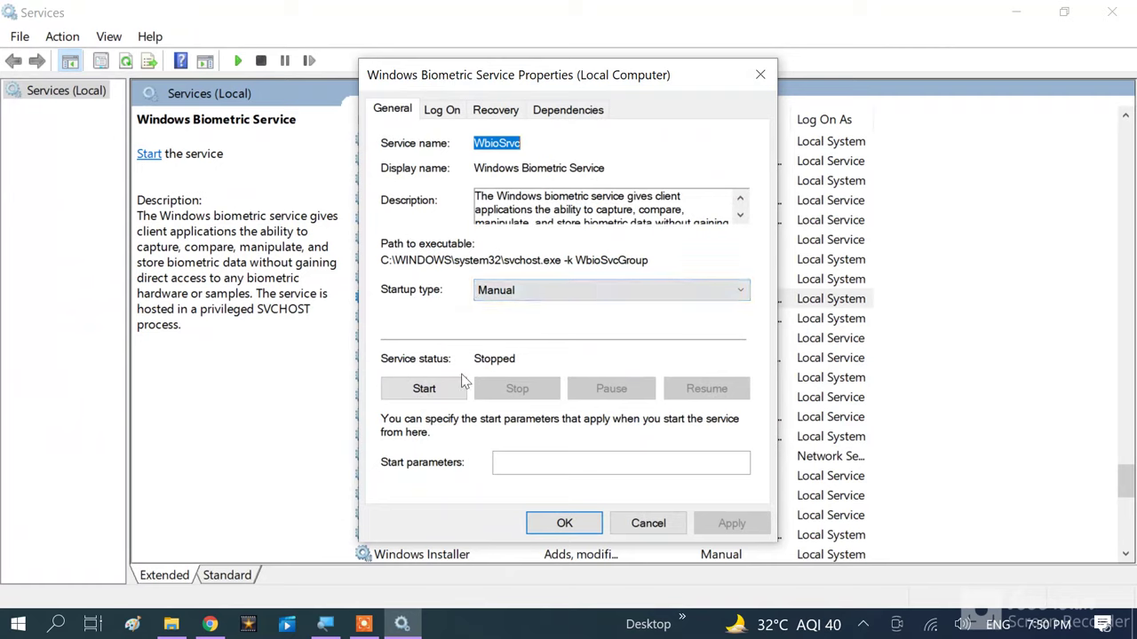
click(423, 388)
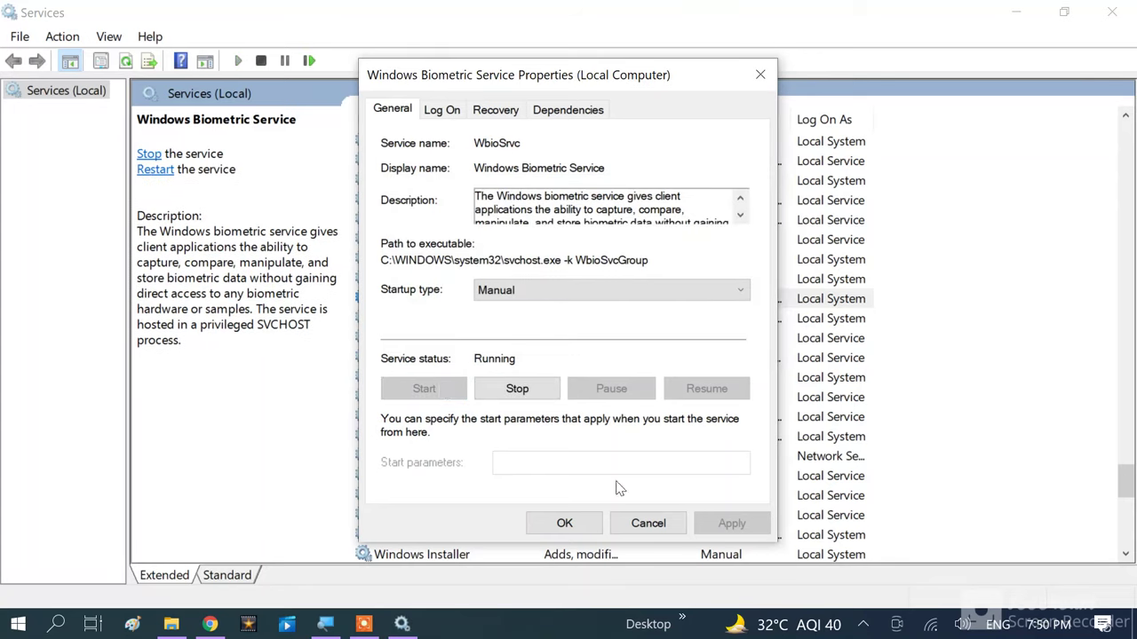
click(565, 523)
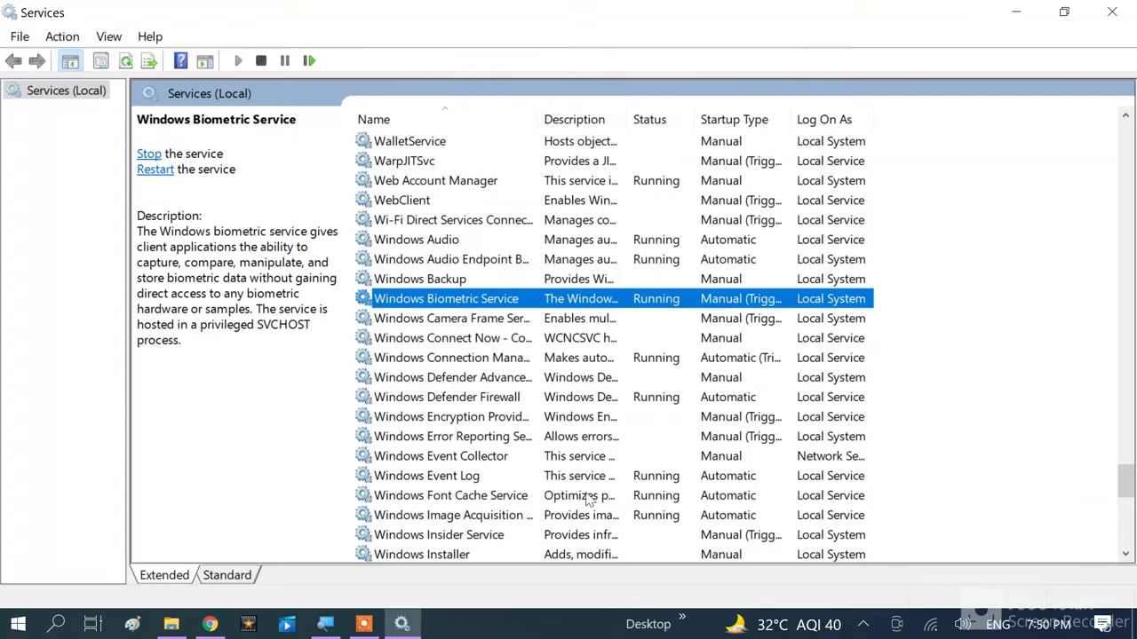
click(1120, 10)
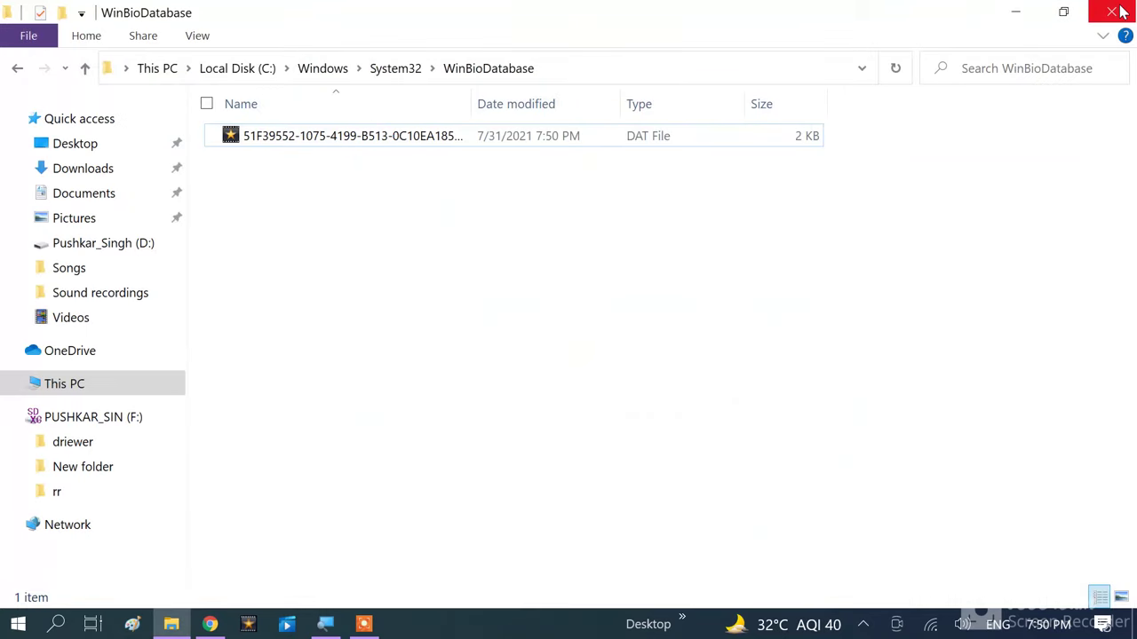
click(1121, 11)
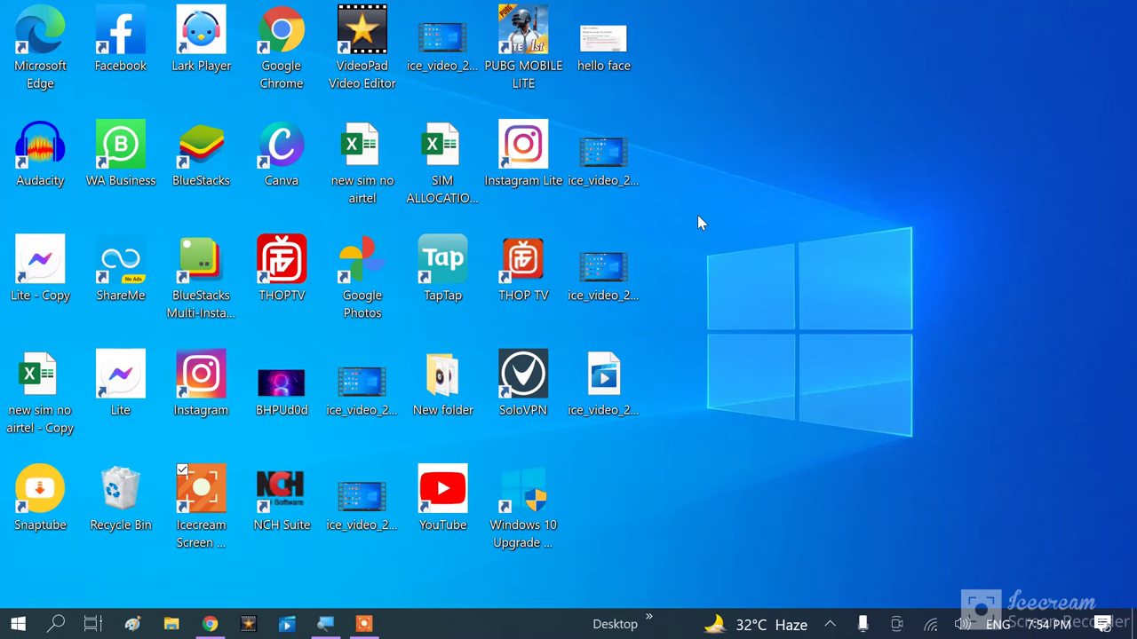
Open Windows Settings and go to the Optional features page of the Apps category.
click(22, 625)
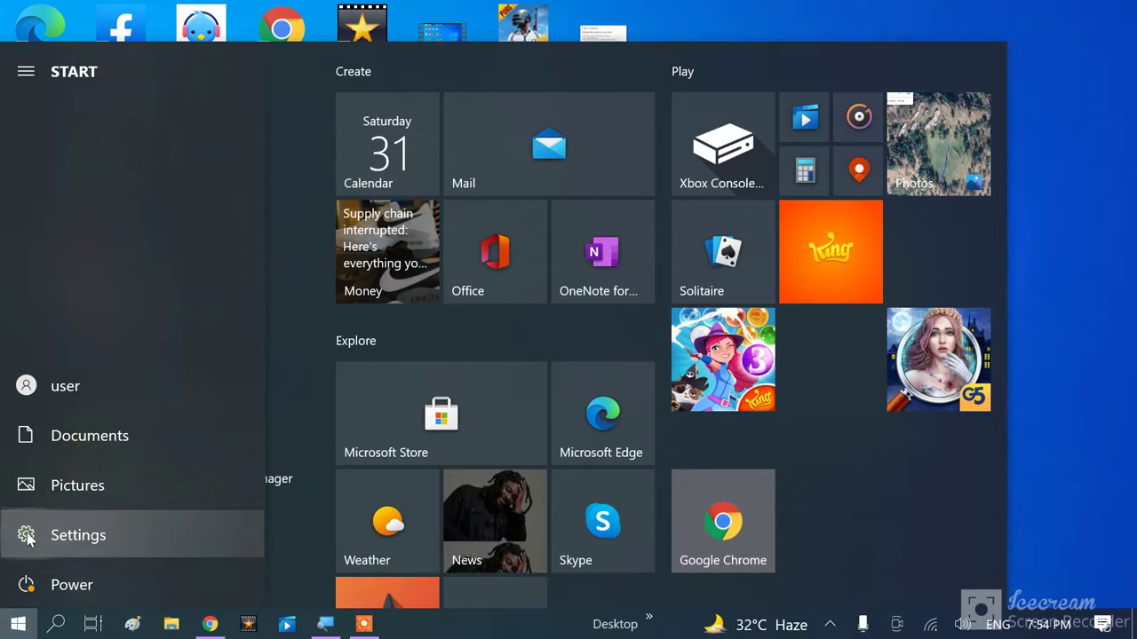
click(26, 540)
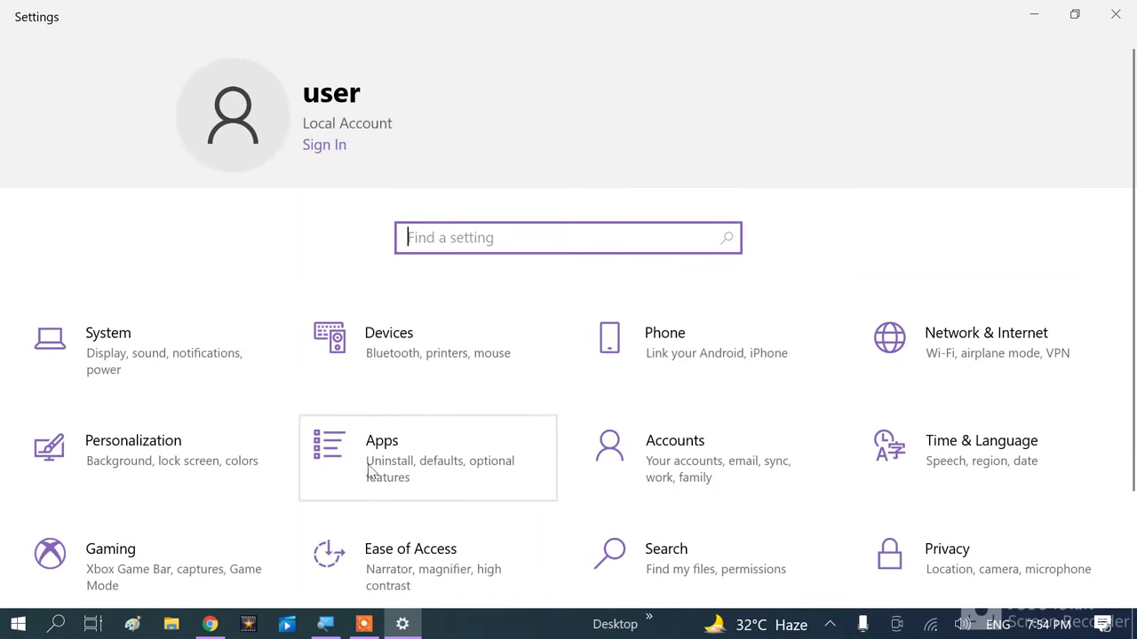
click(396, 466)
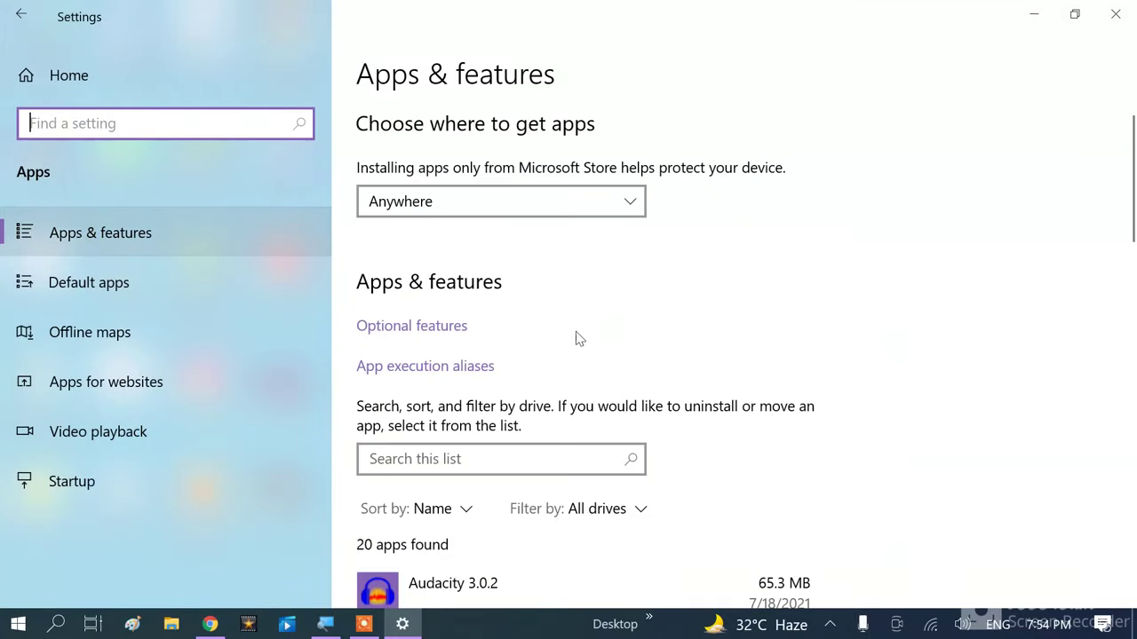
click(404, 334)
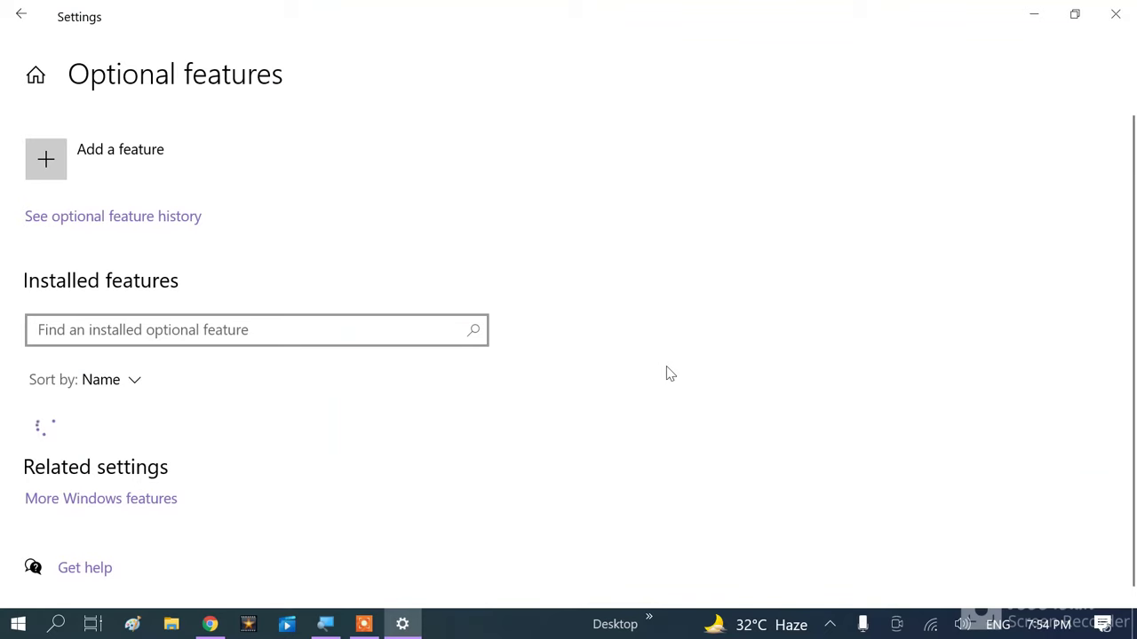
Look for Windows Hello Face among the installed optional features and expand its entry.
scroll(670, 374, down, 1)
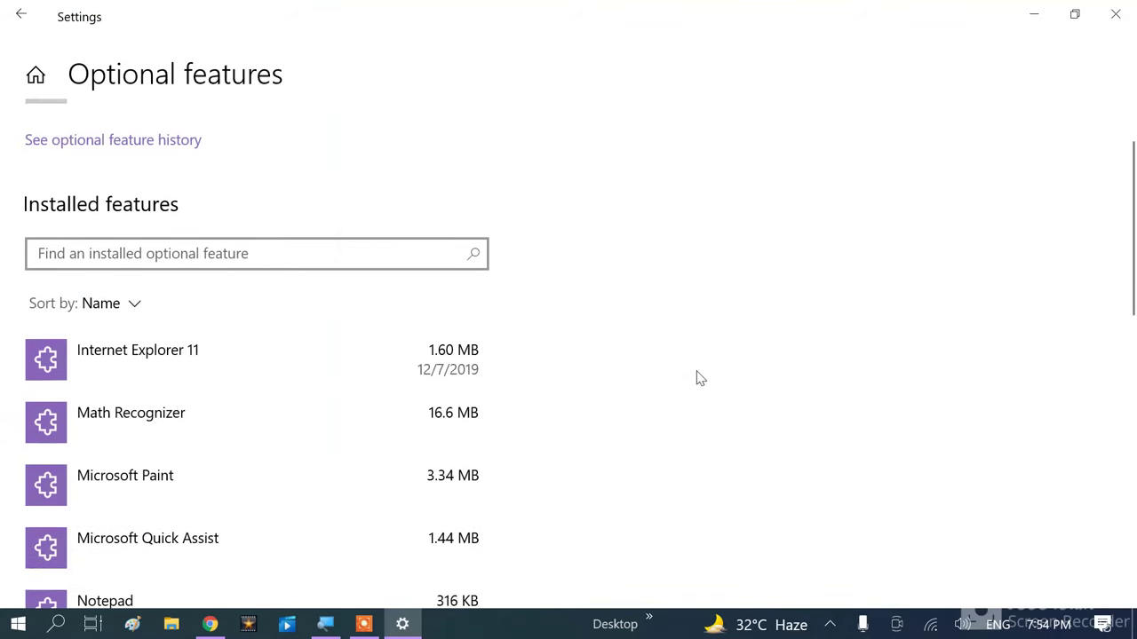
scroll(345, 483, down, 3)
scroll(385, 317, down, 1)
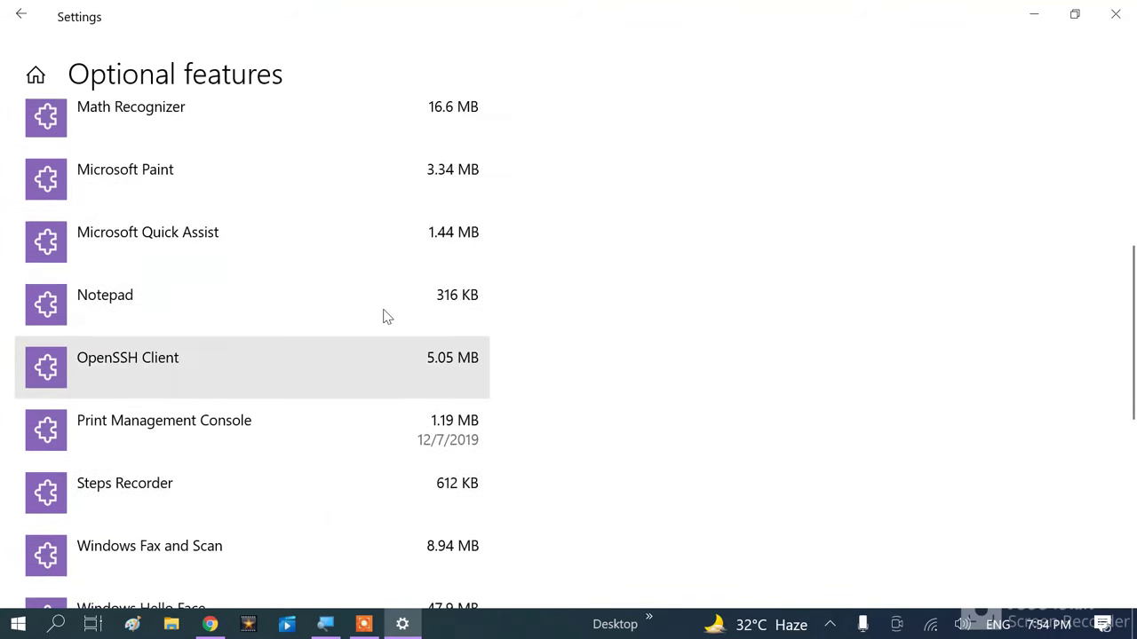
scroll(385, 311, down, 3)
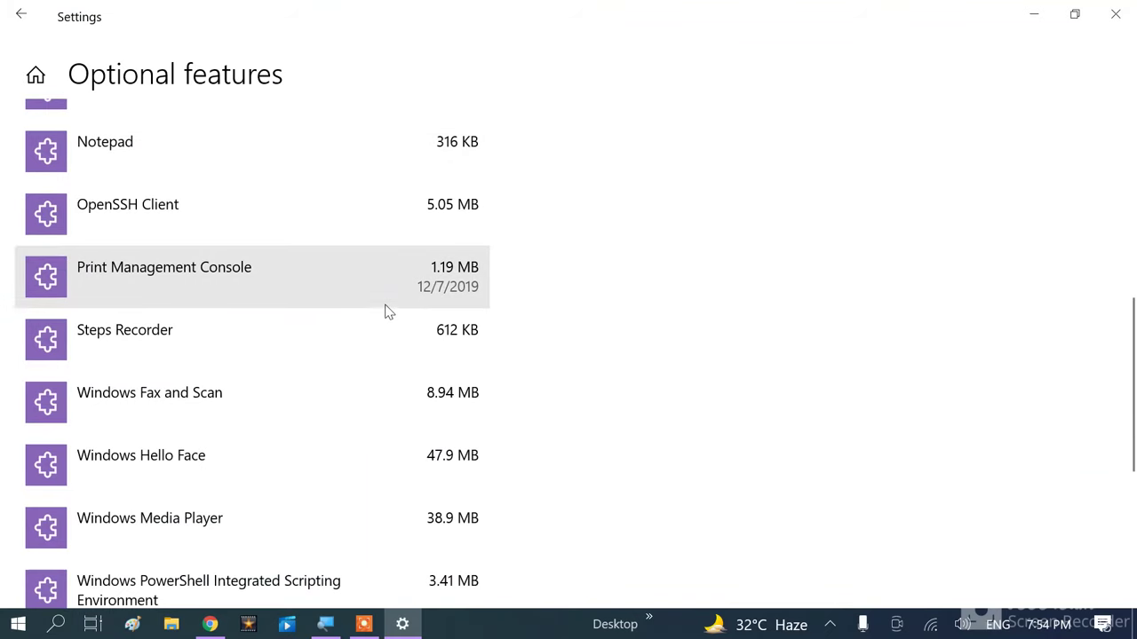
click(211, 466)
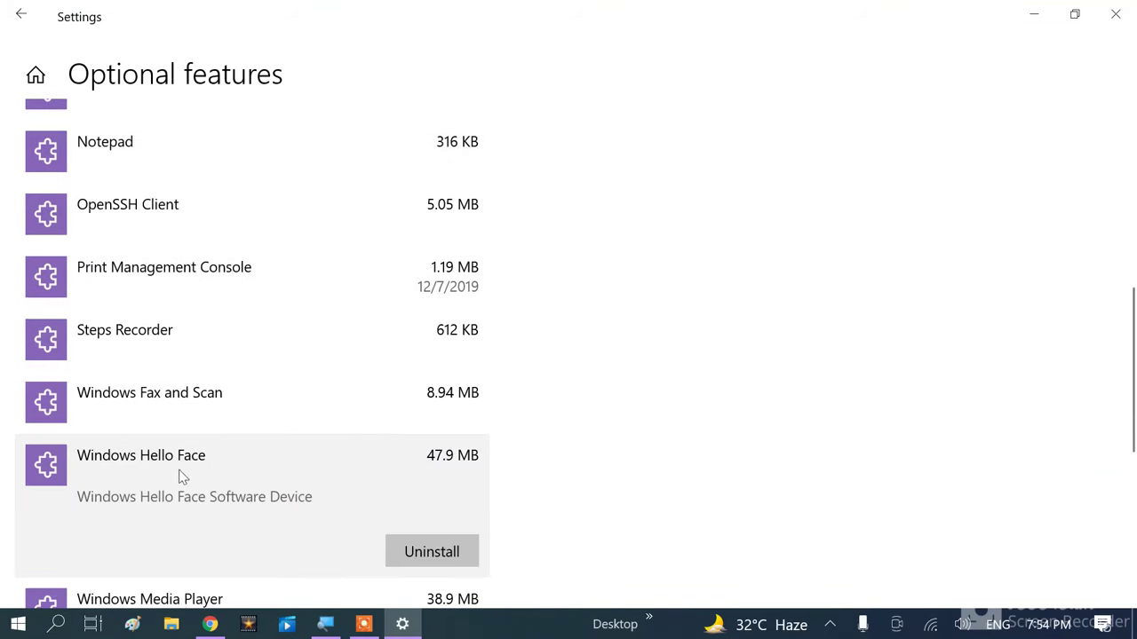
scroll(211, 477, up, 6)
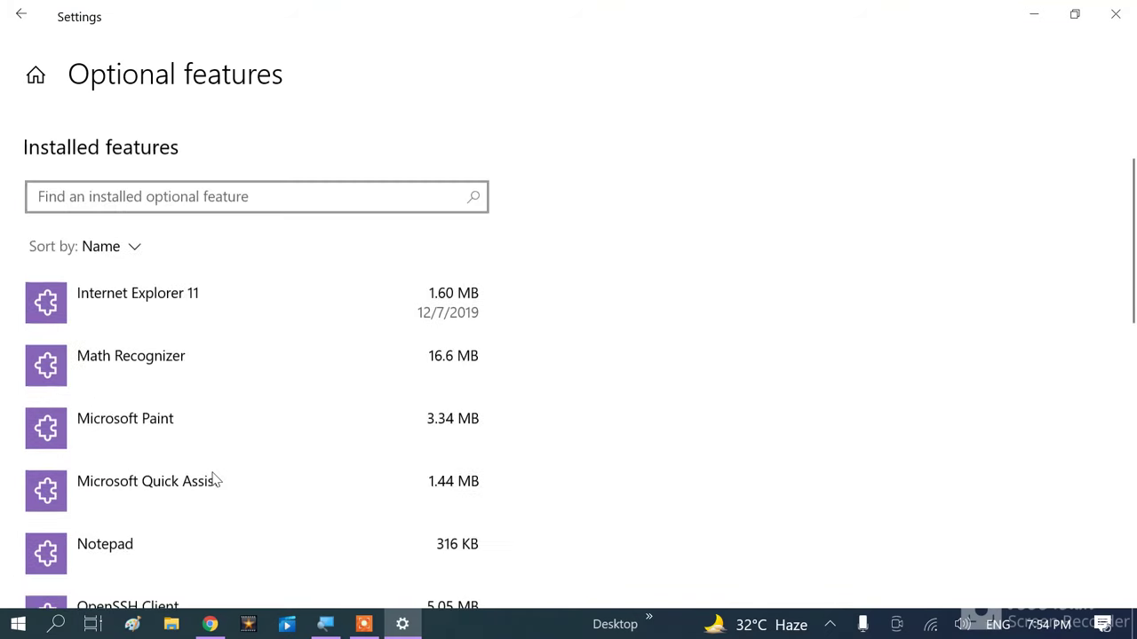
Search the optional features available to add for "windows hello face" and cancel the dialog.
click(145, 171)
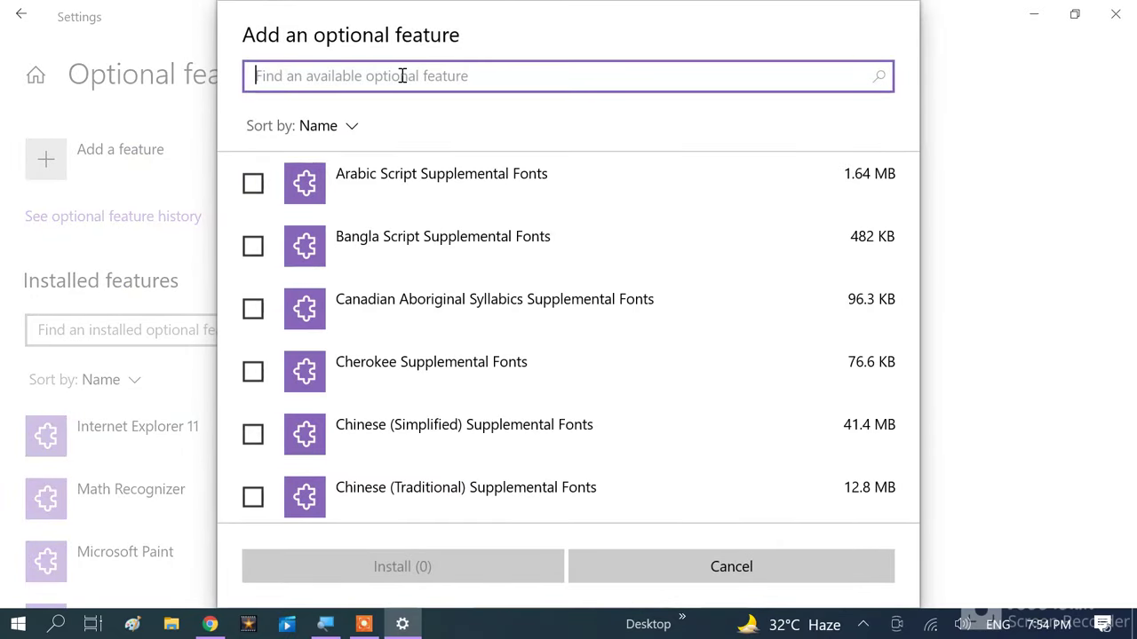
text(wind)
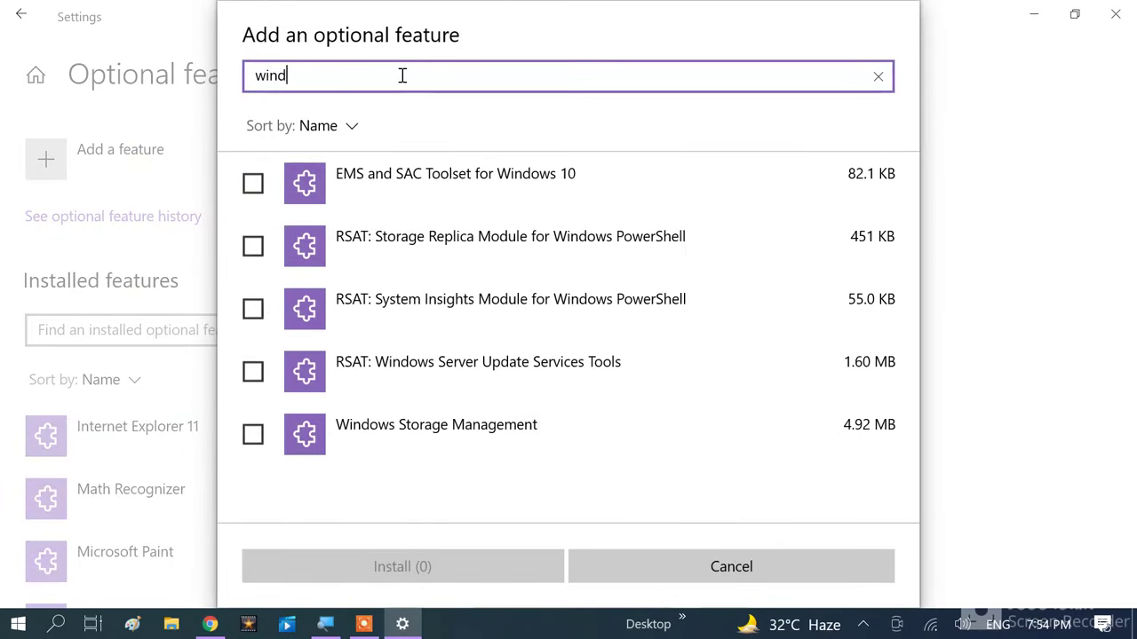
text(ows hello face)
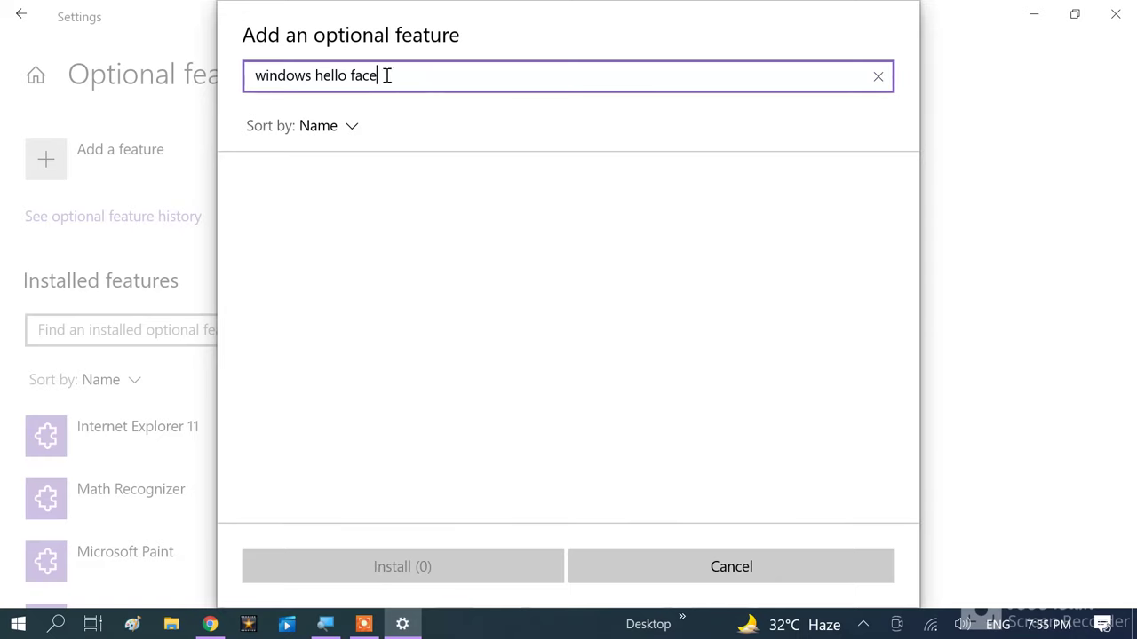
drag(390, 76, 277, 76)
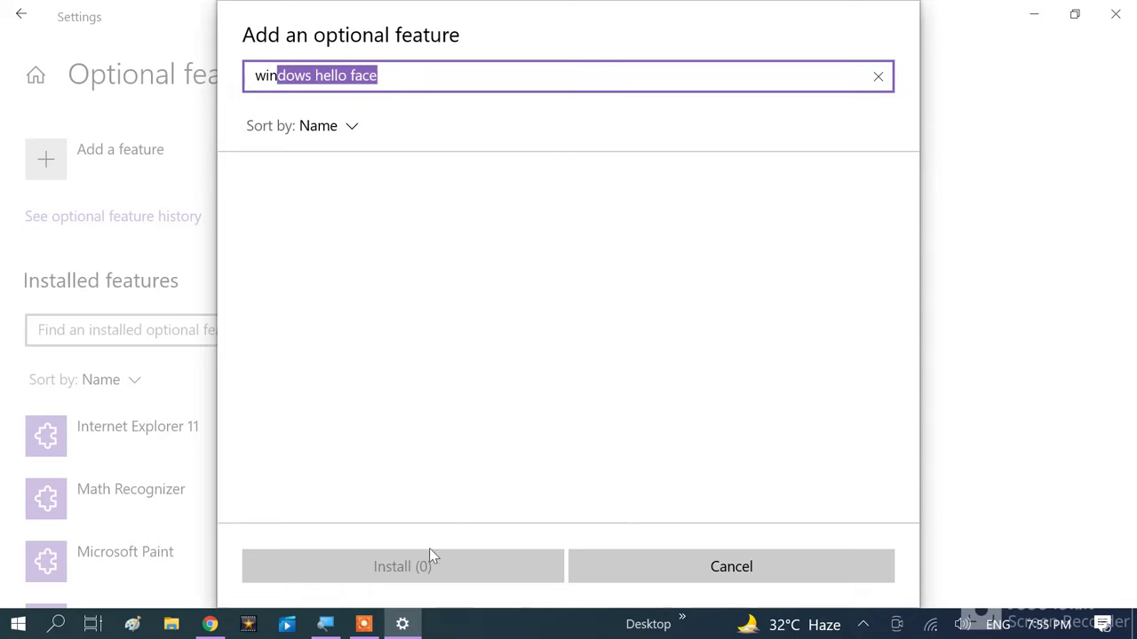
click(731, 578)
Review the Windows Hello Face entry in the installed features again and close Settings.
scroll(307, 471, down, 4)
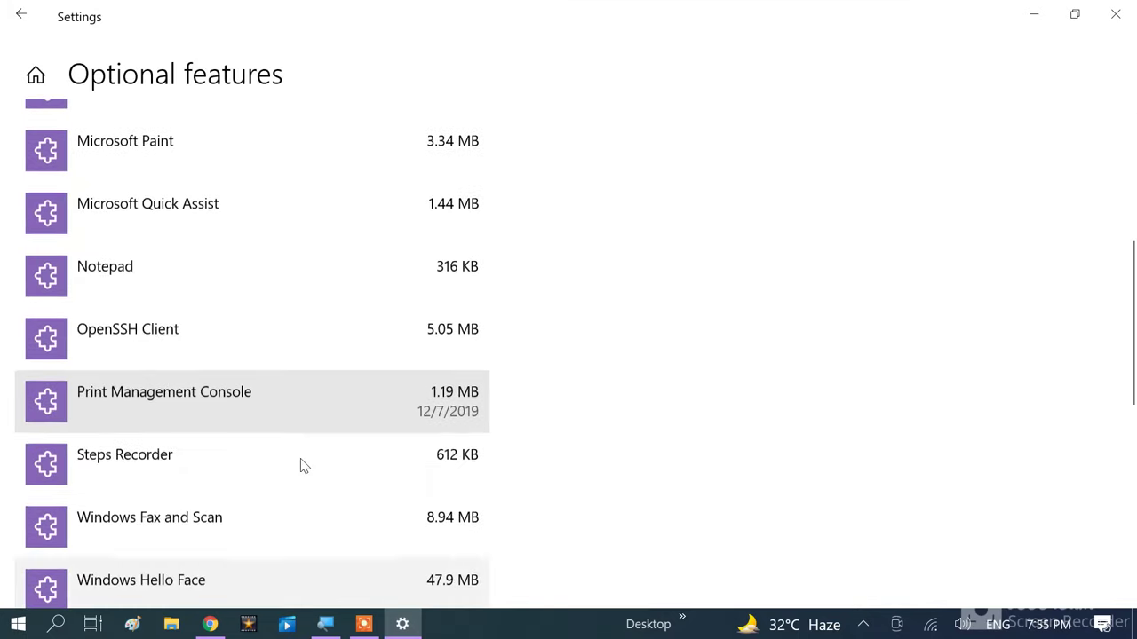
scroll(300, 470, down, 3)
click(298, 448)
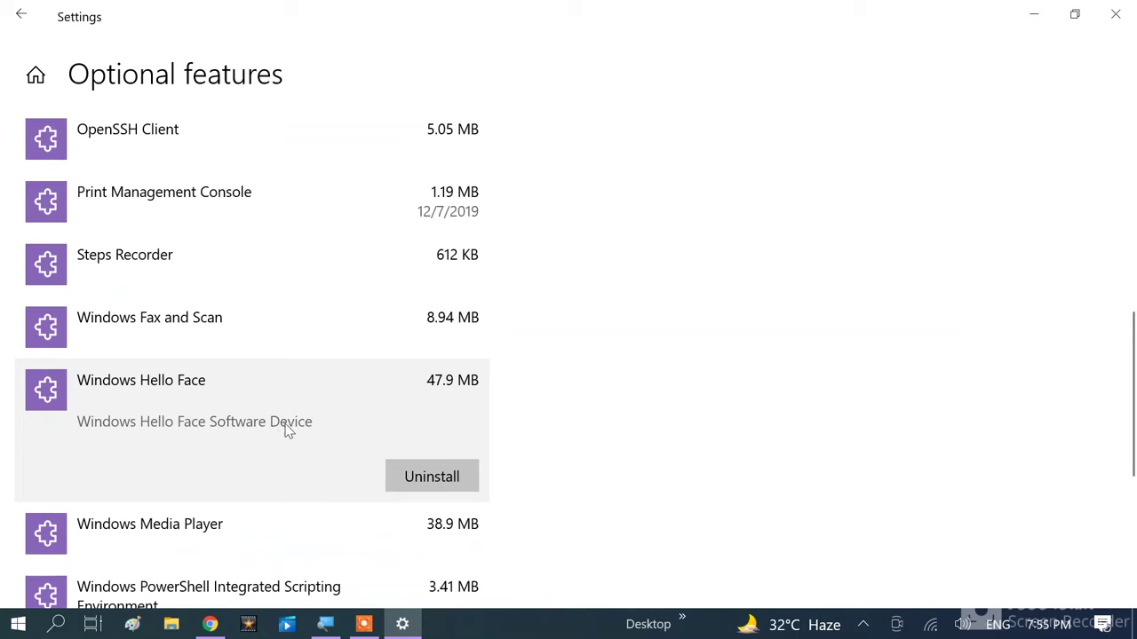
scroll(284, 428, up, 7)
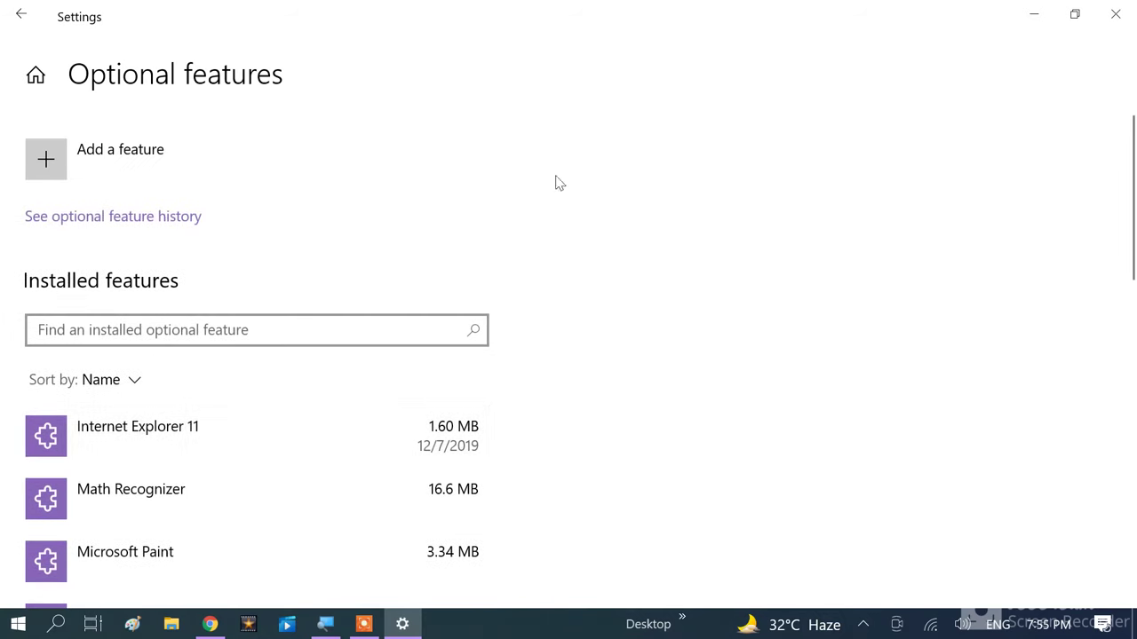
click(1115, 15)
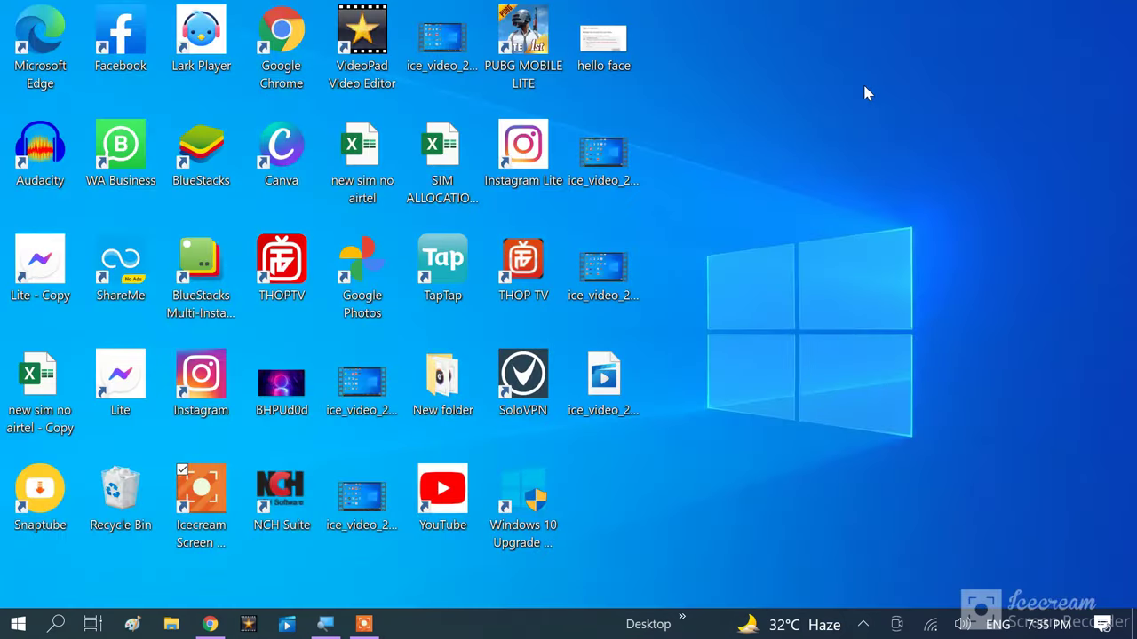
right_click(864, 86)
click(902, 143)
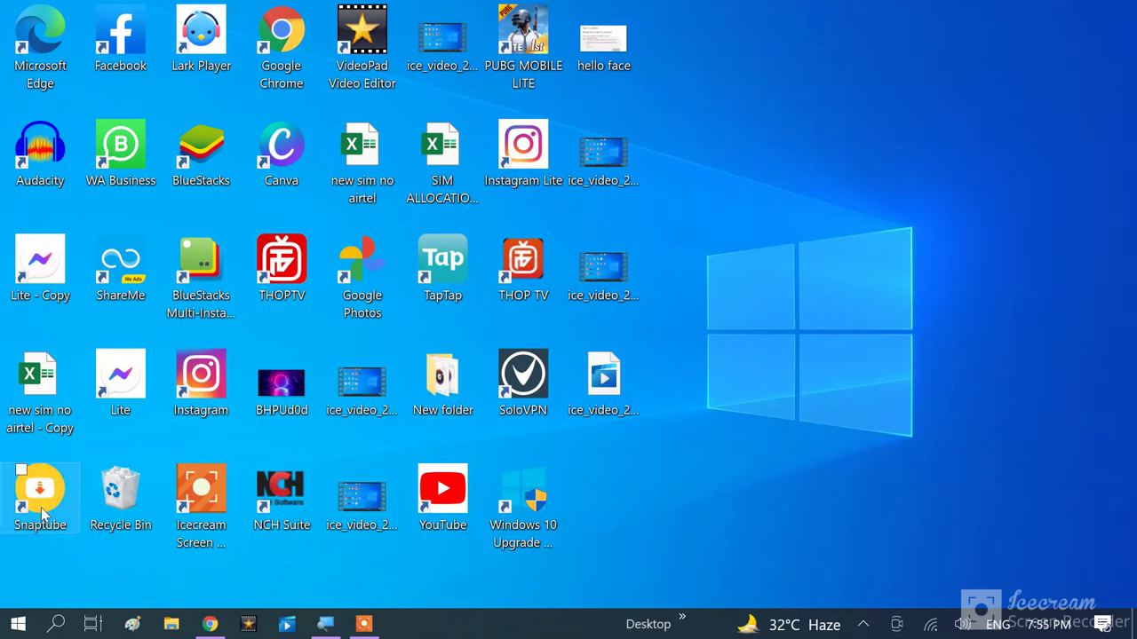
Open the Local Group Policy Editor by running gpedit.msc from the Run dialog.
click(55, 625)
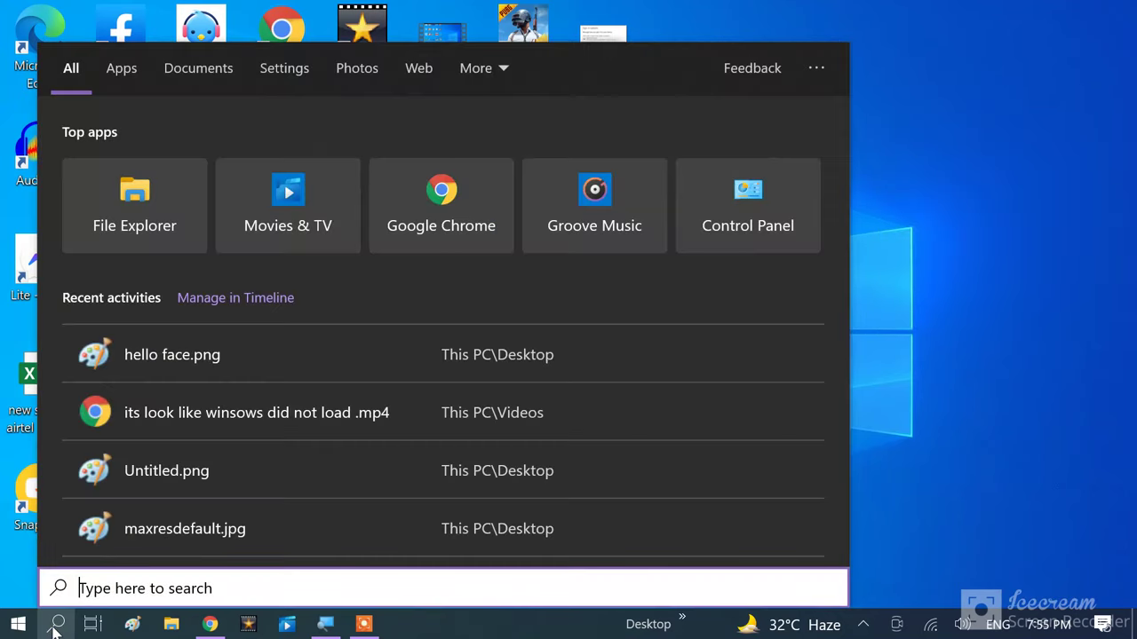
text(run)
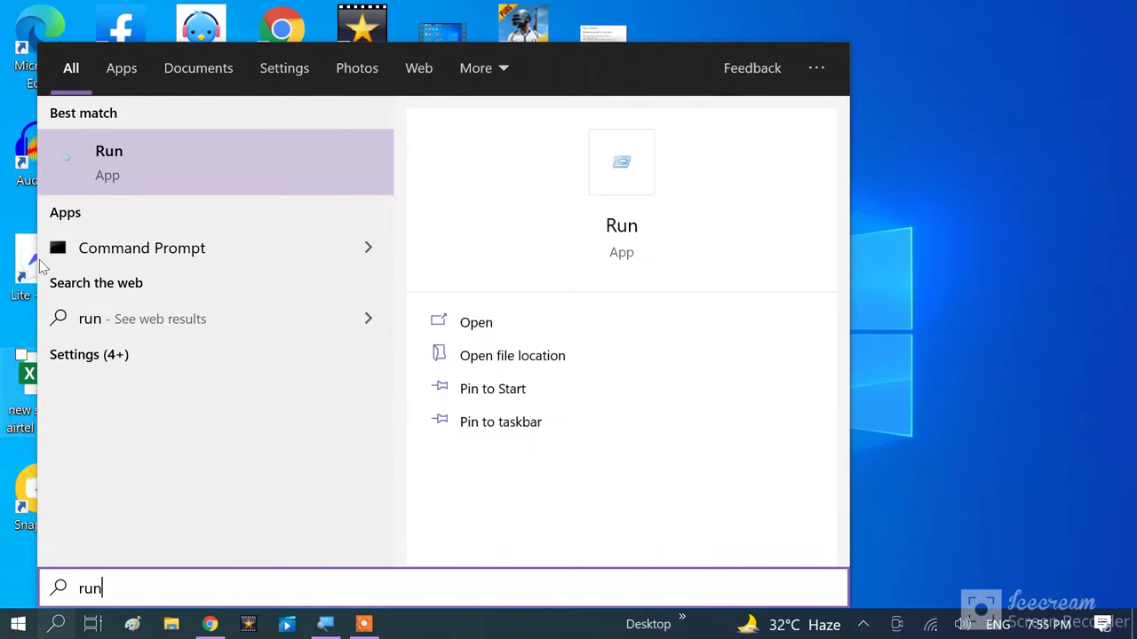
click(214, 174)
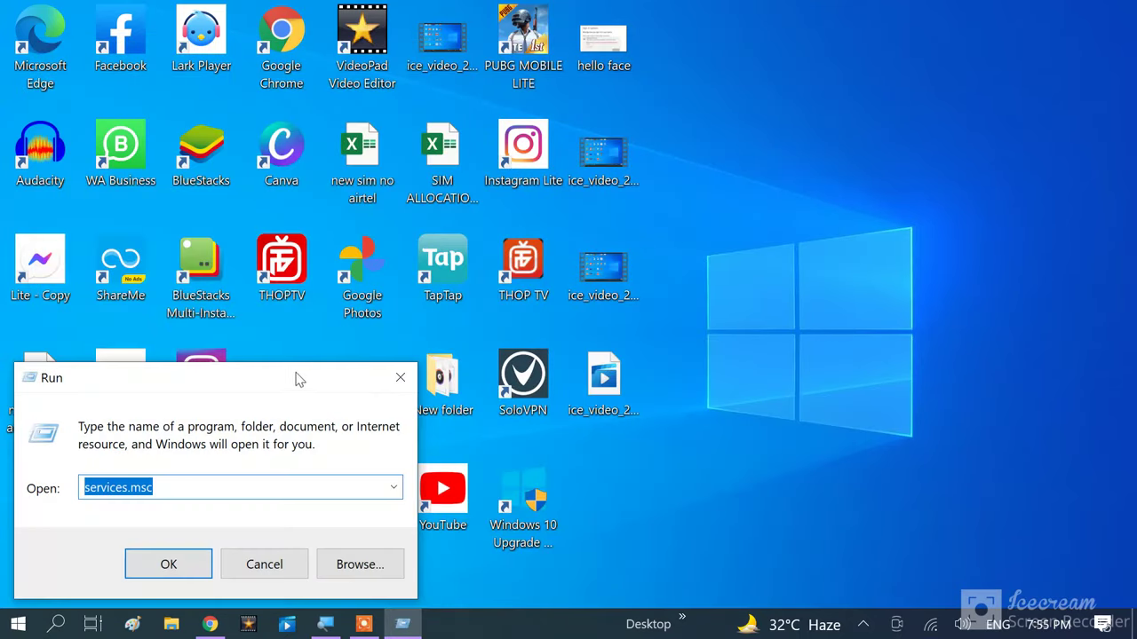
drag(295, 378, 497, 316)
drag(548, 279, 583, 330)
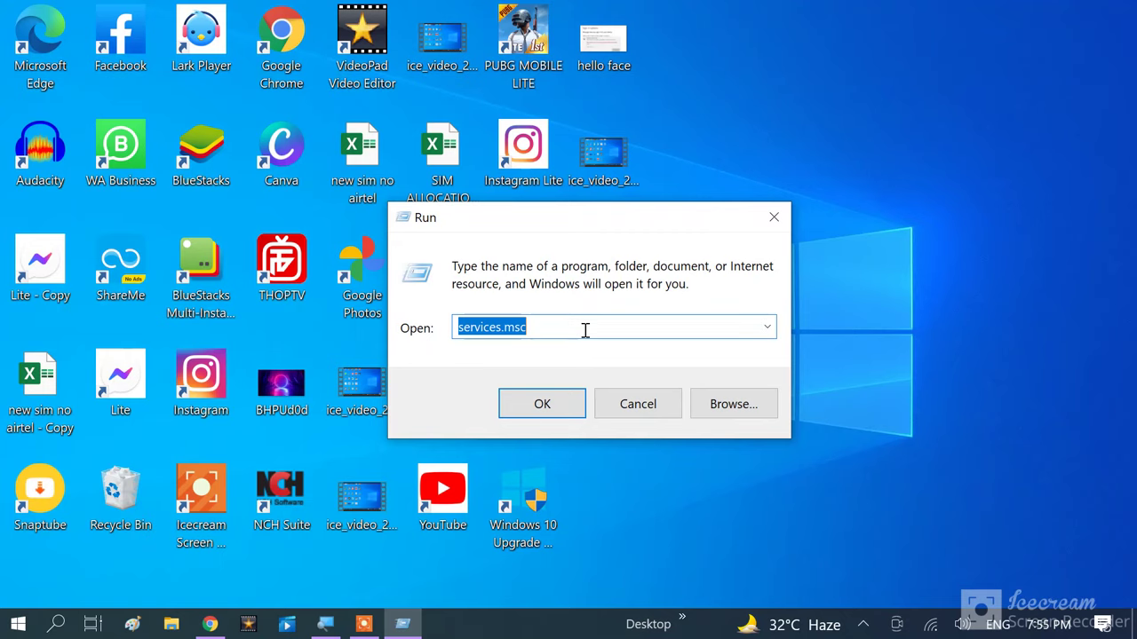
text(gp)
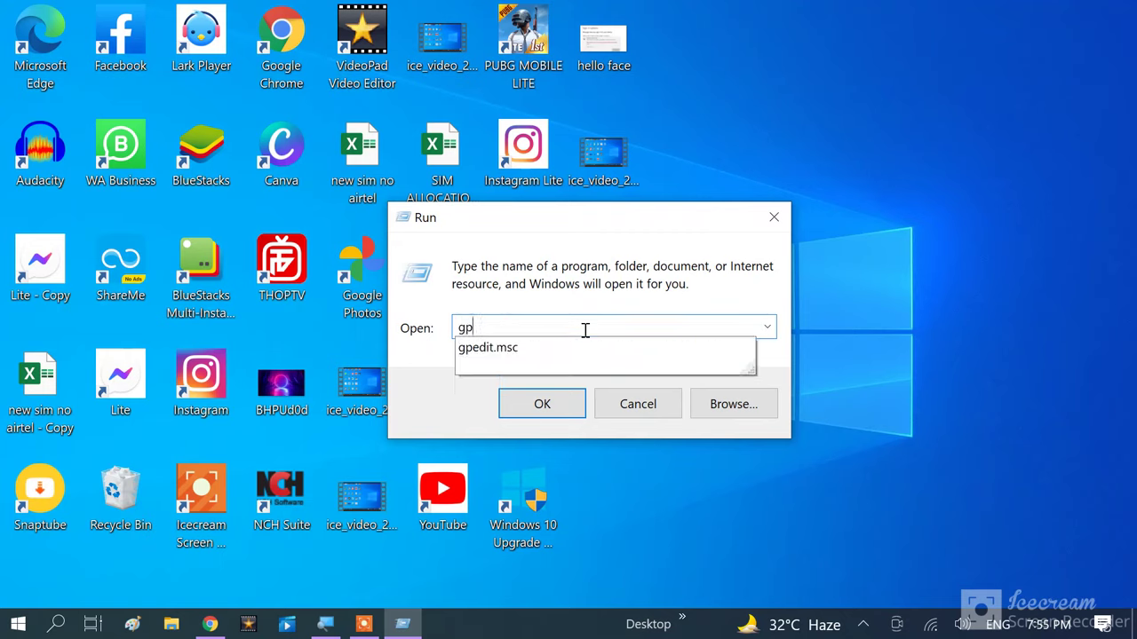
key(Down)
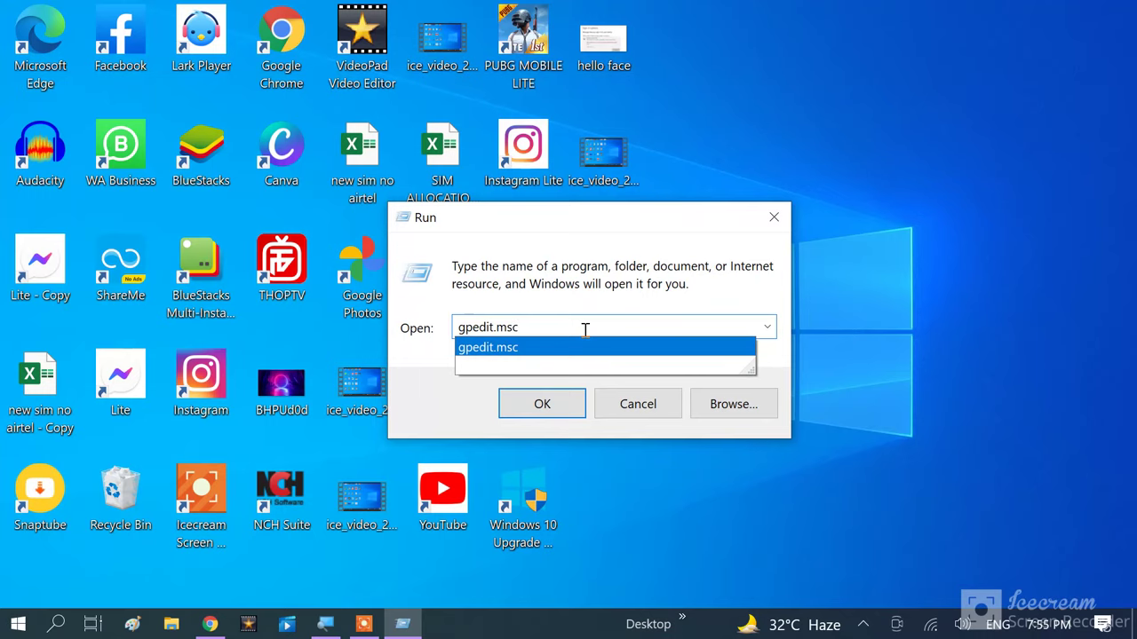
click(534, 406)
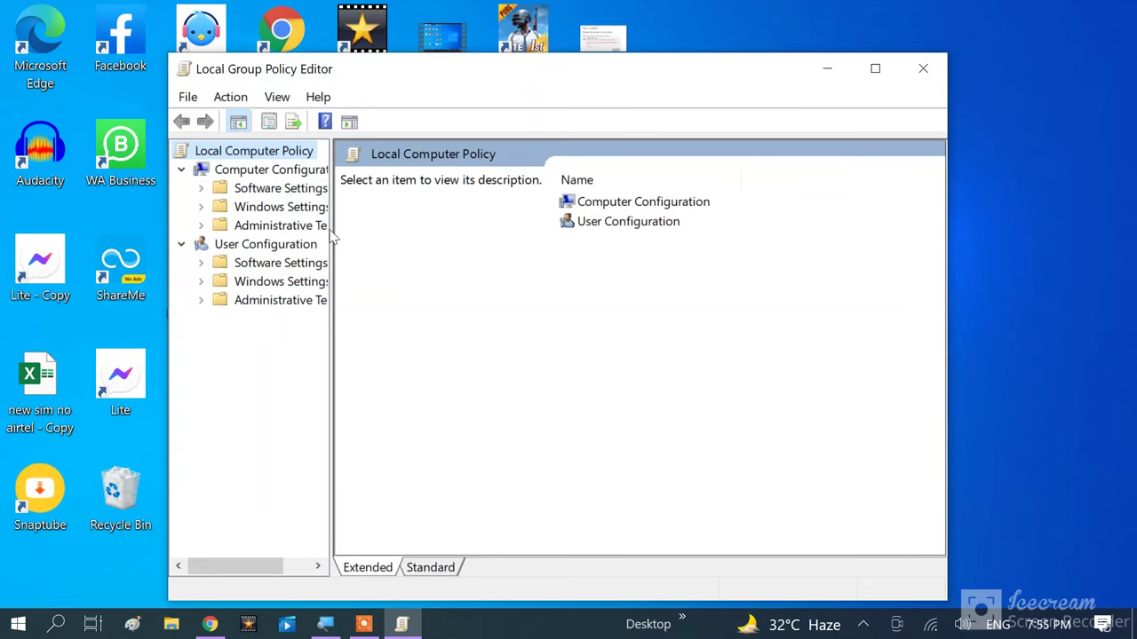
Maximize the editor and go to the Biometrics policies under Computer Configuration, Administrative Templates, Windows Components.
drag(328, 227, 454, 229)
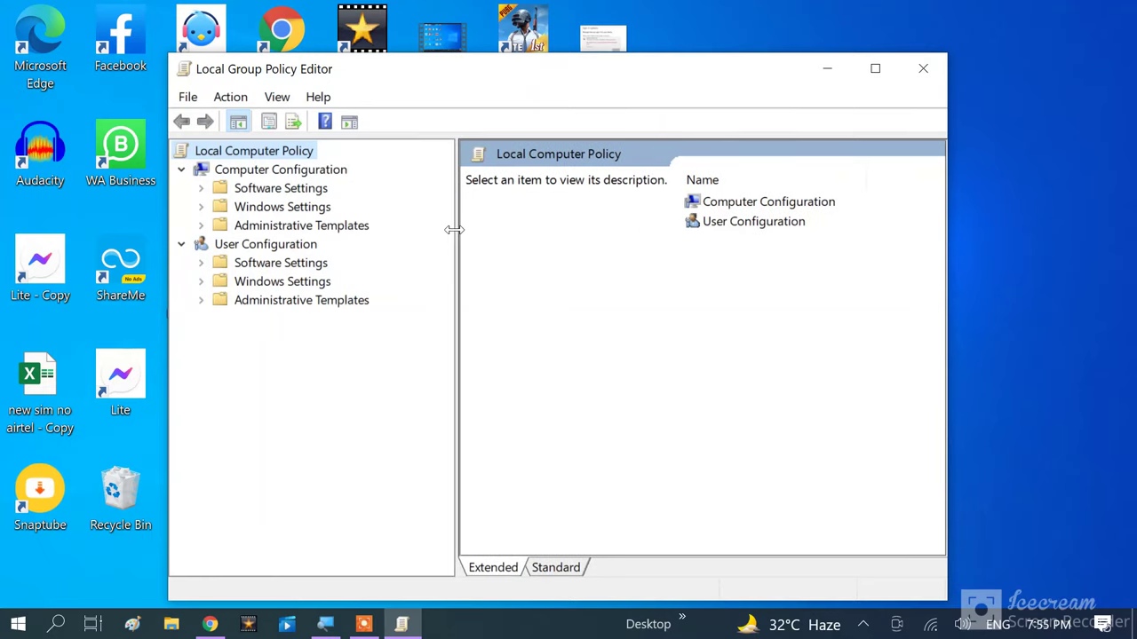
click(876, 69)
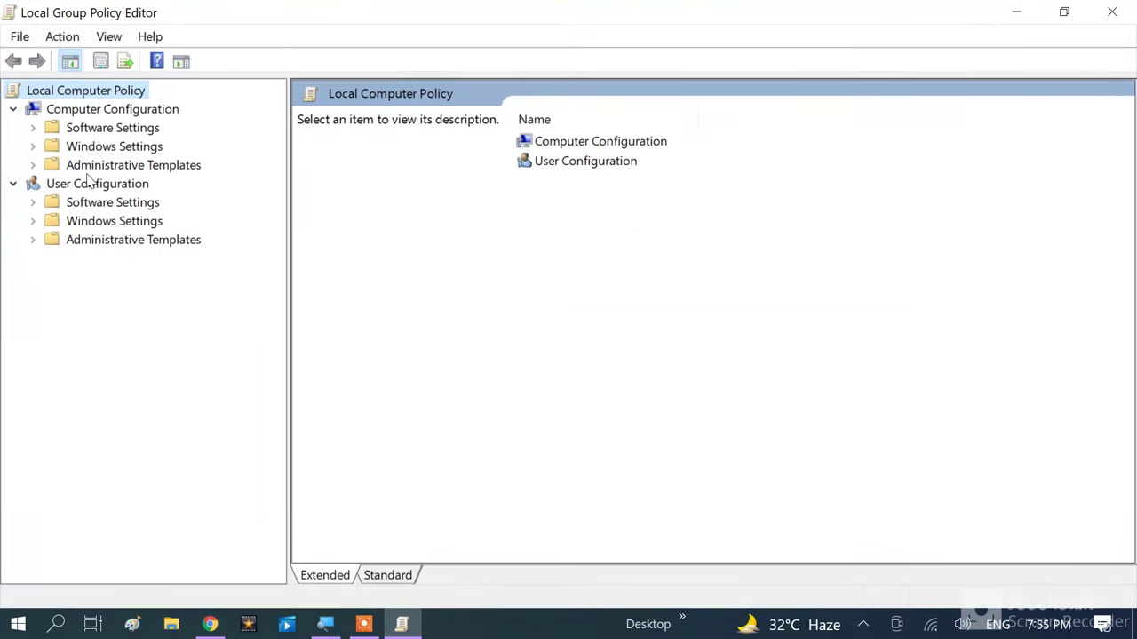
click(33, 166)
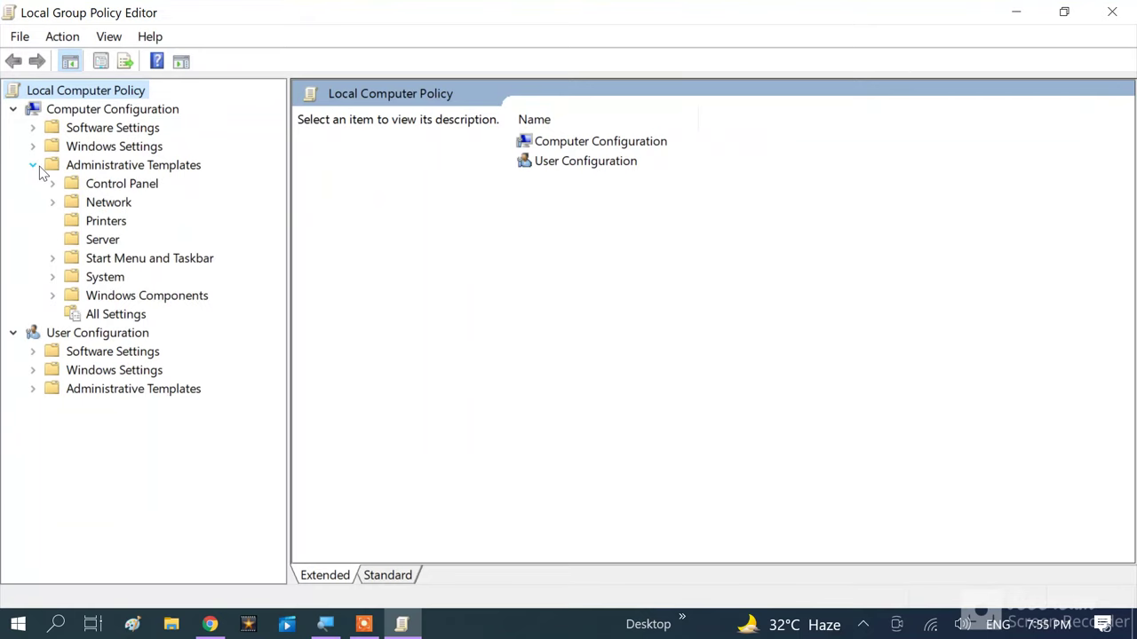
click(129, 297)
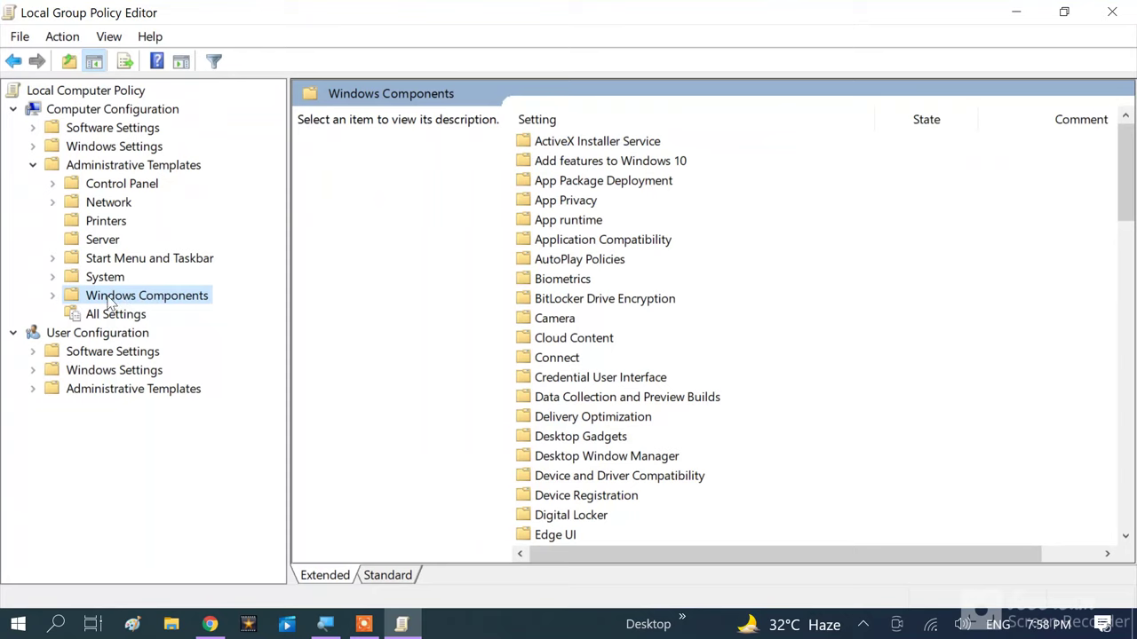
double_click(97, 299)
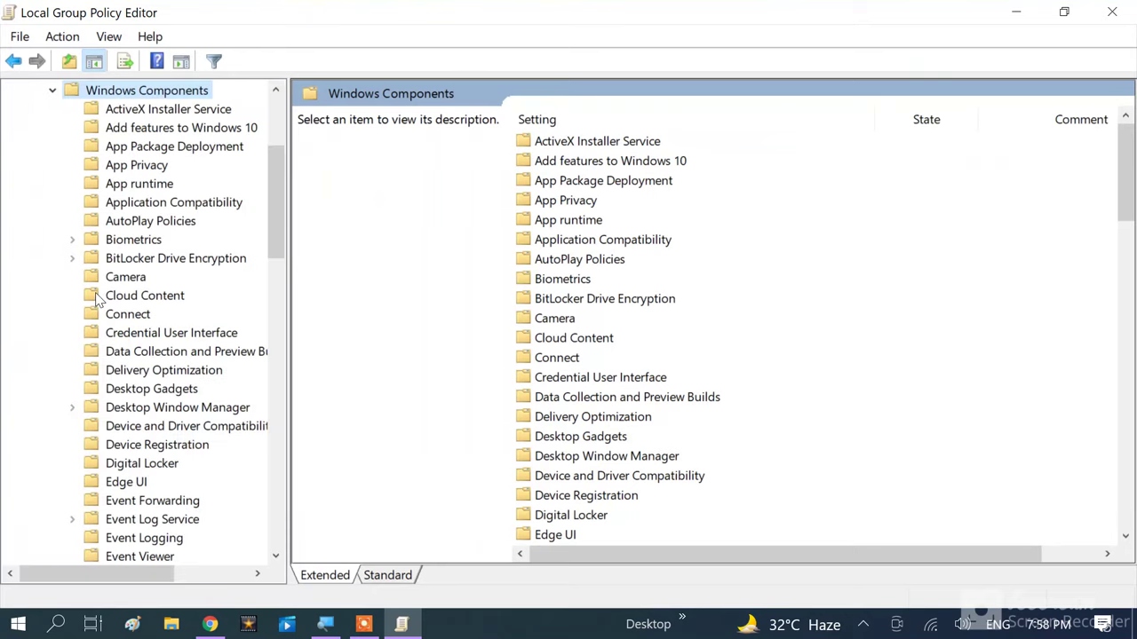
double_click(110, 244)
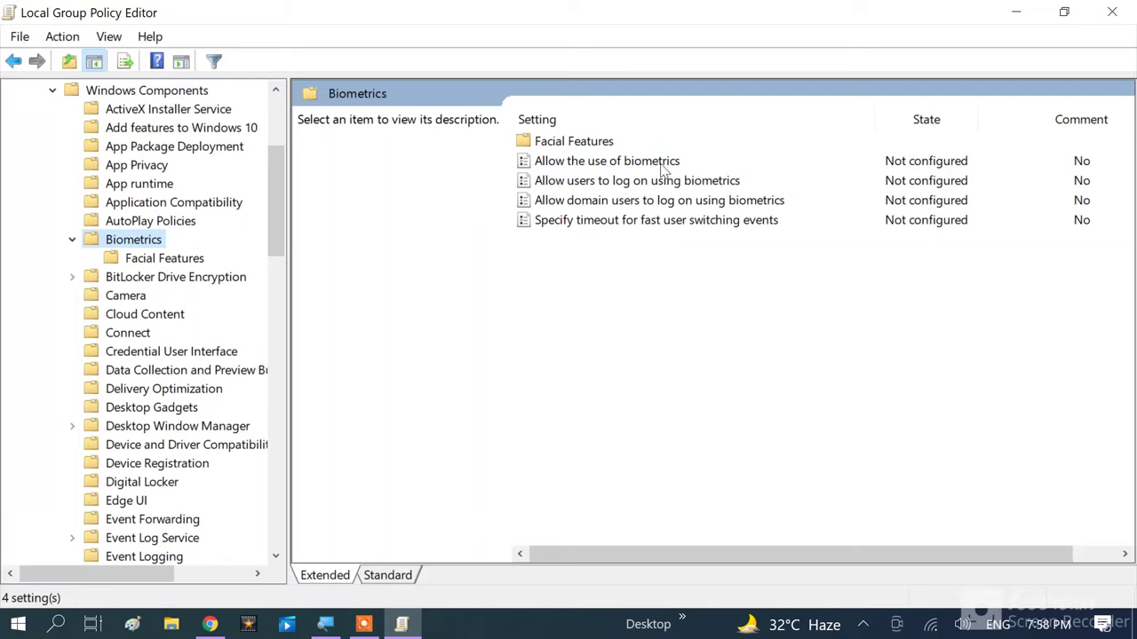
Set the "Allow the use of biometrics" policy to Enabled and apply it.
click(609, 164)
double_click(609, 163)
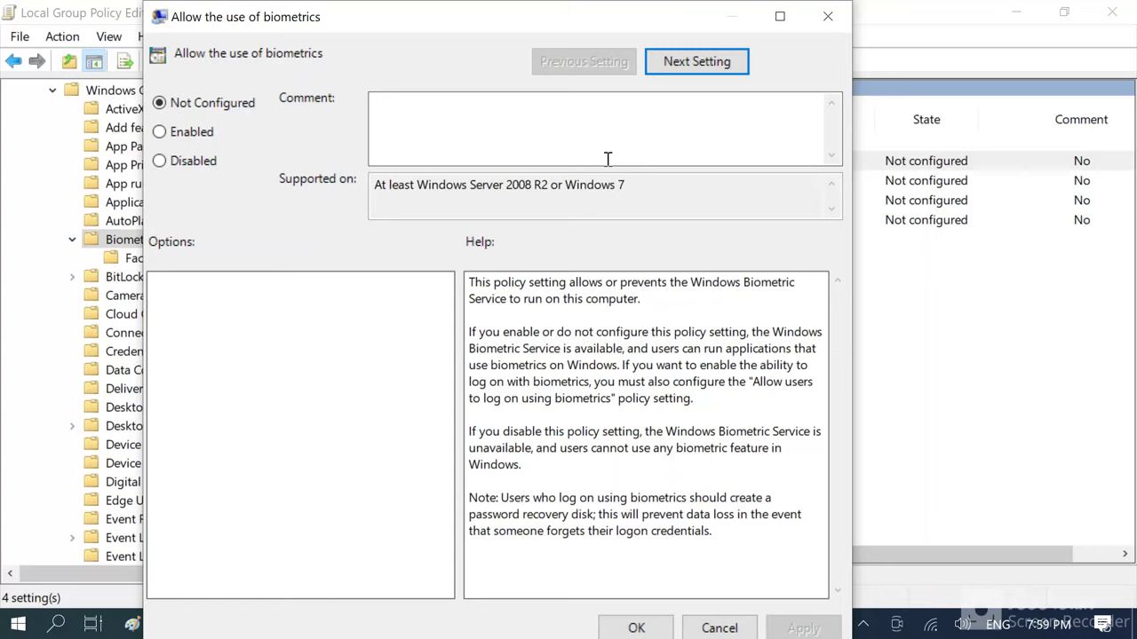
click(160, 131)
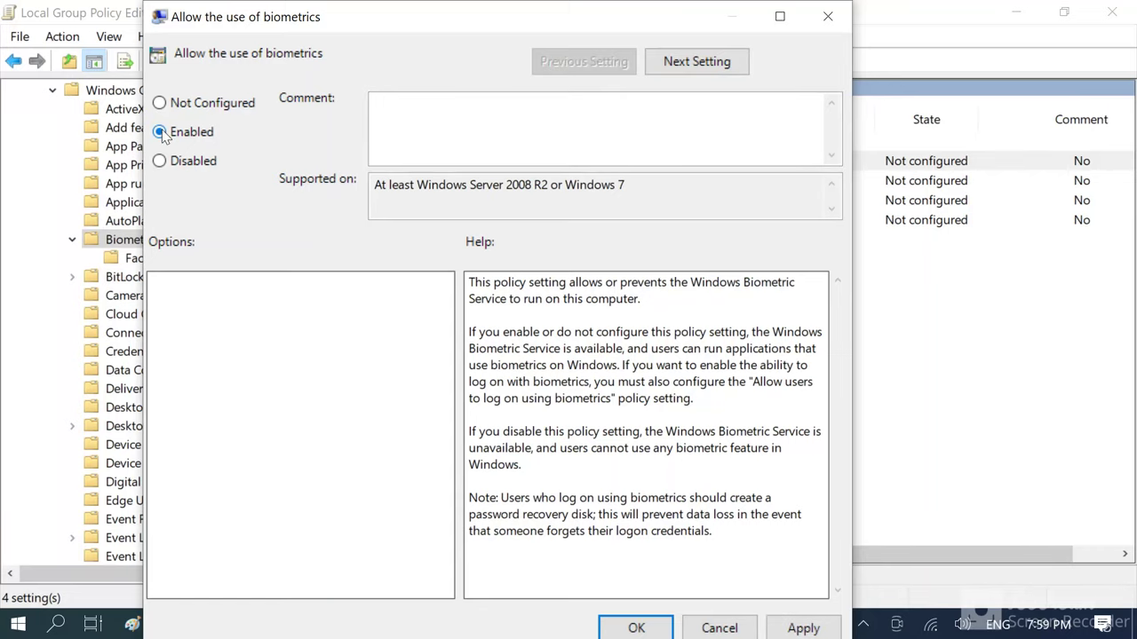
click(799, 627)
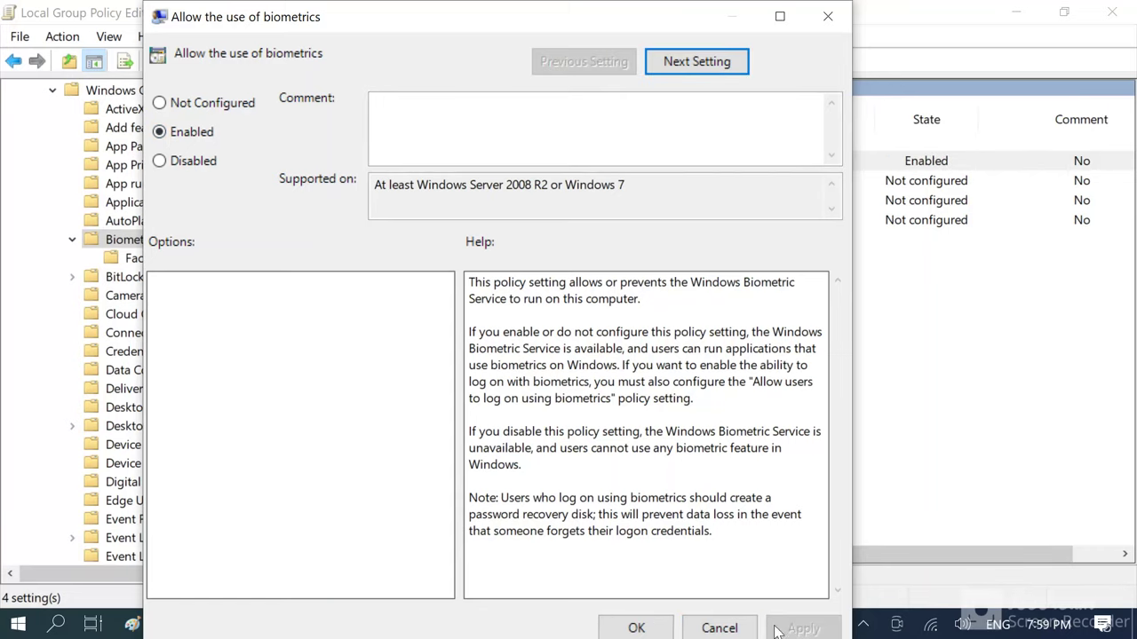
click(643, 626)
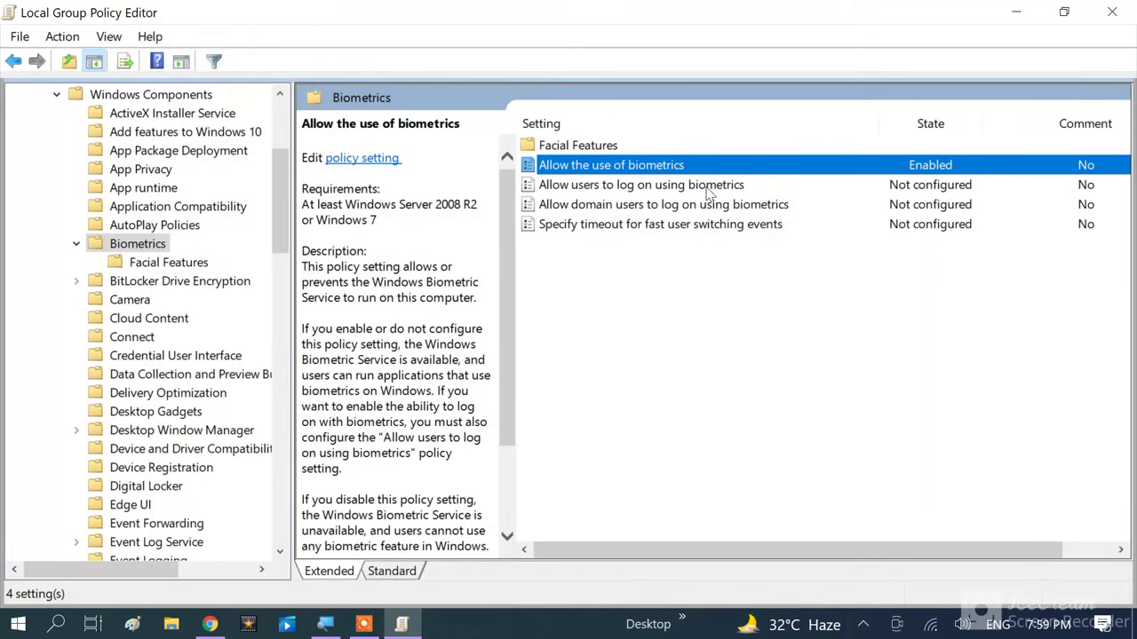
Set the "Allow users to log on using biometrics" policy to Enabled, apply it and close the policy editor.
double_click(672, 187)
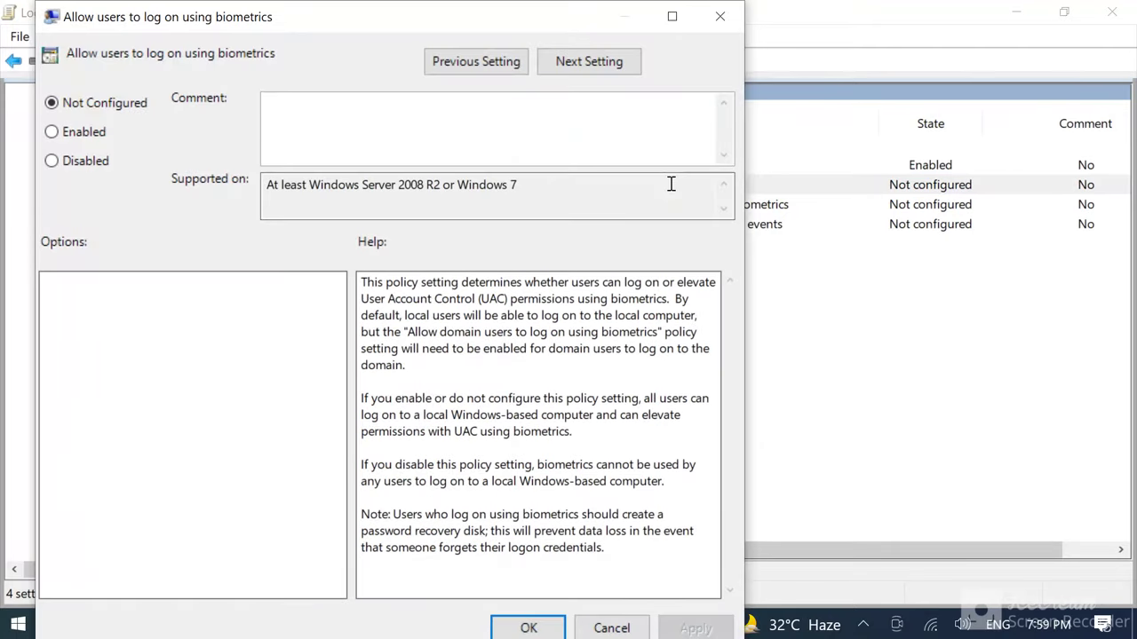
click(51, 132)
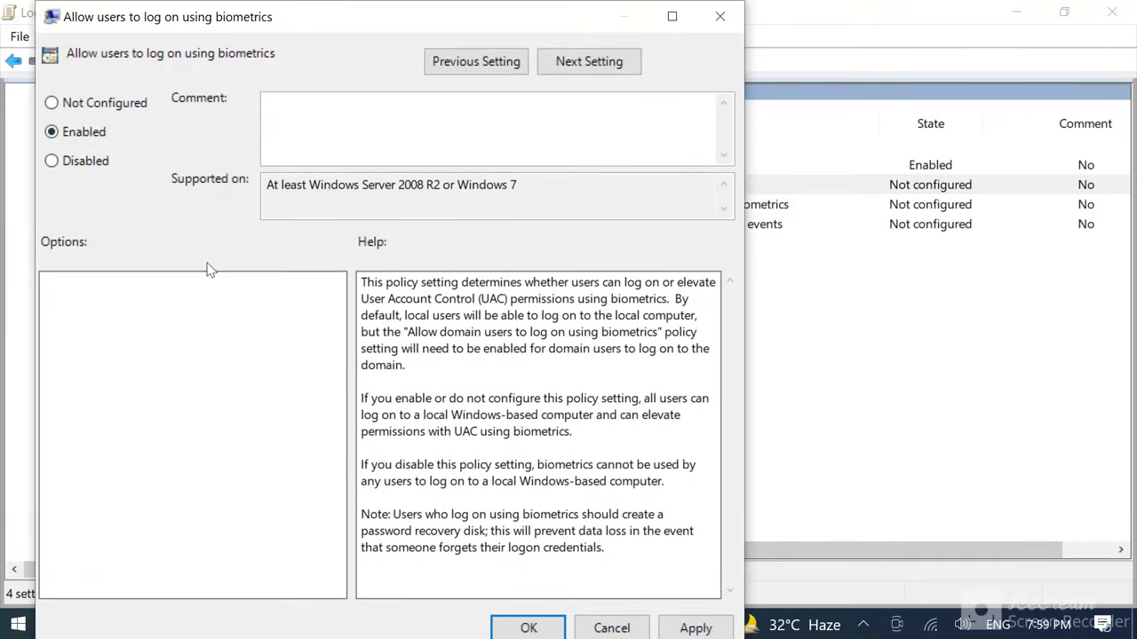
click(699, 628)
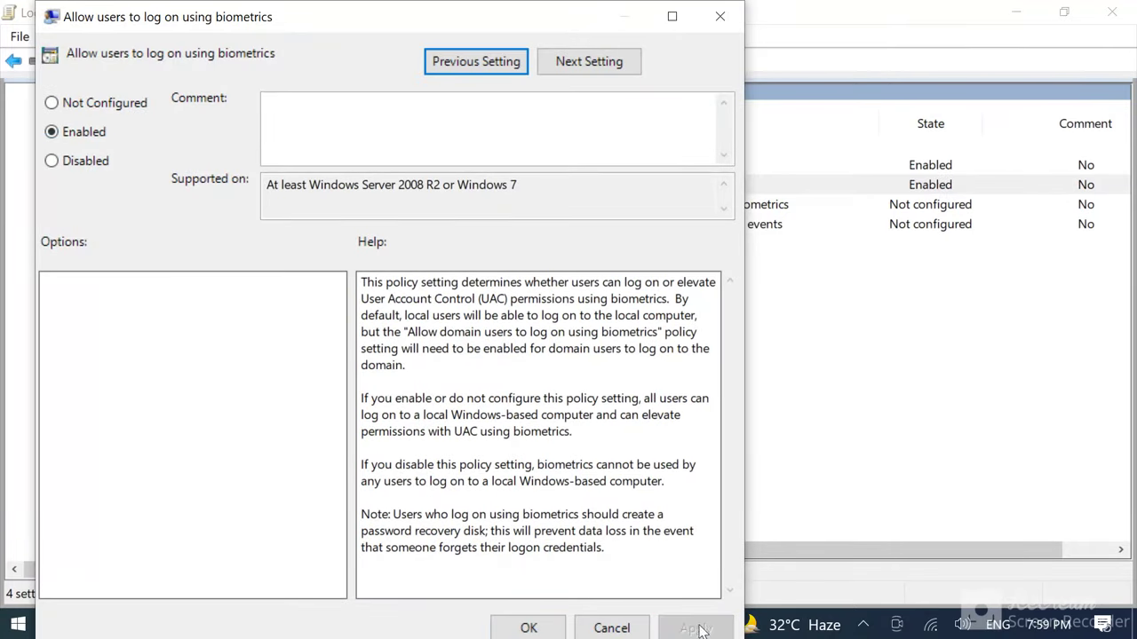
click(527, 628)
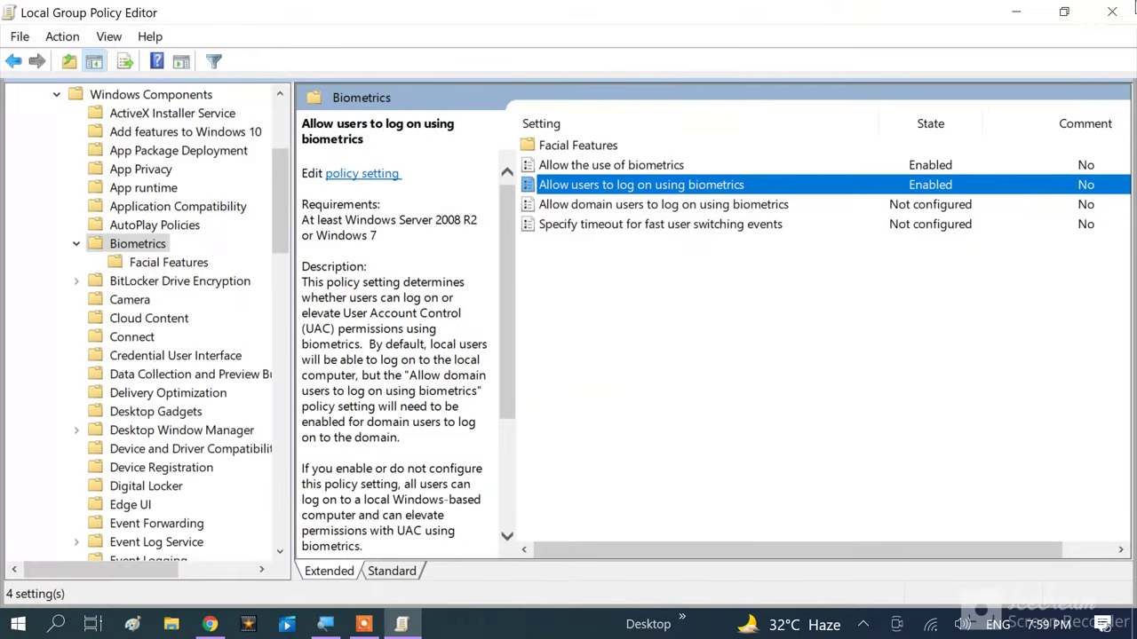
click(1112, 12)
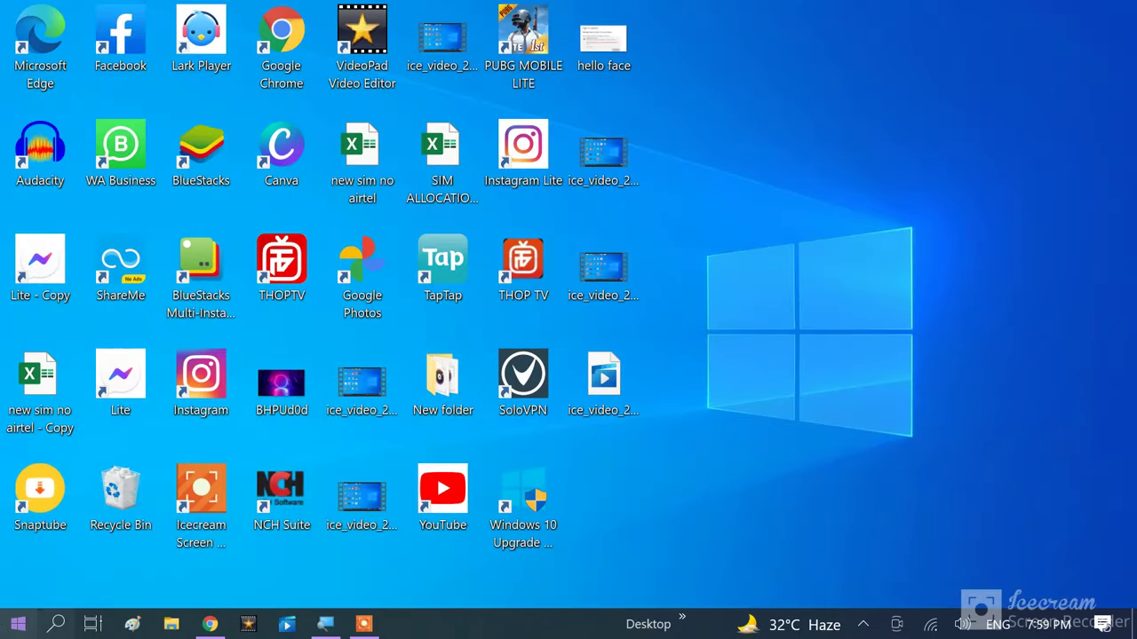
Open the computer's power options.
click(7, 627)
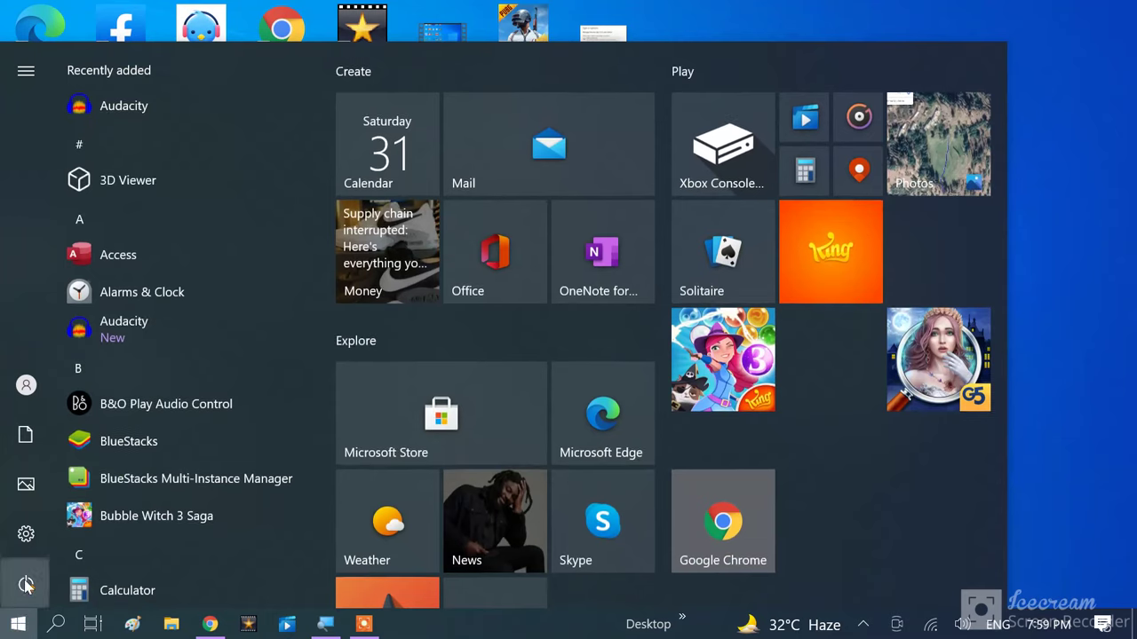
click(27, 583)
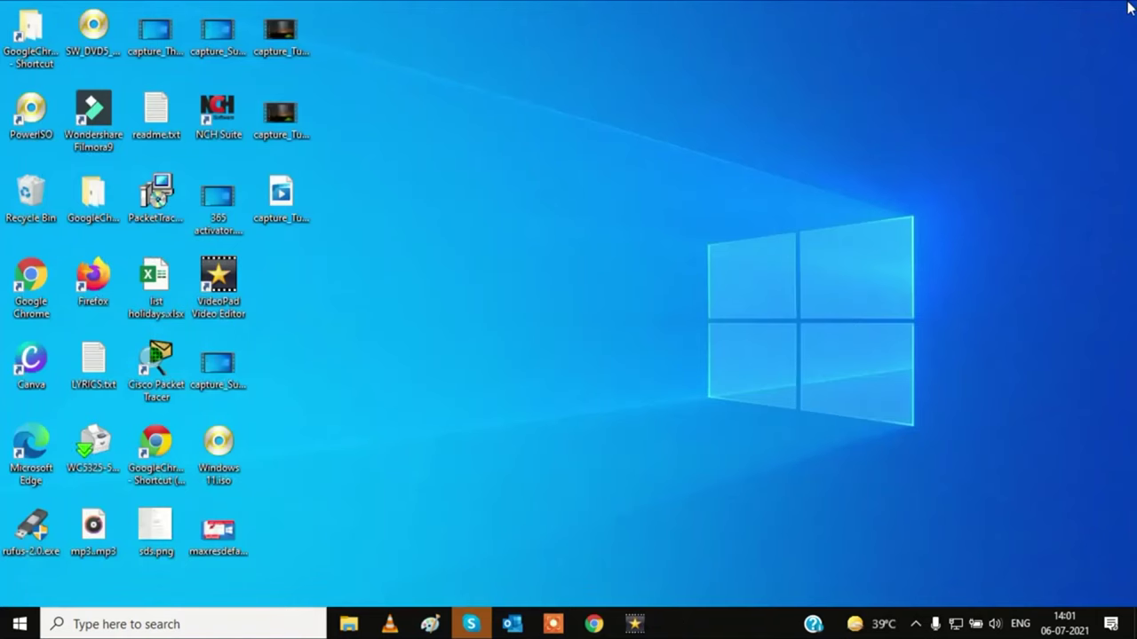
right_click(706, 62)
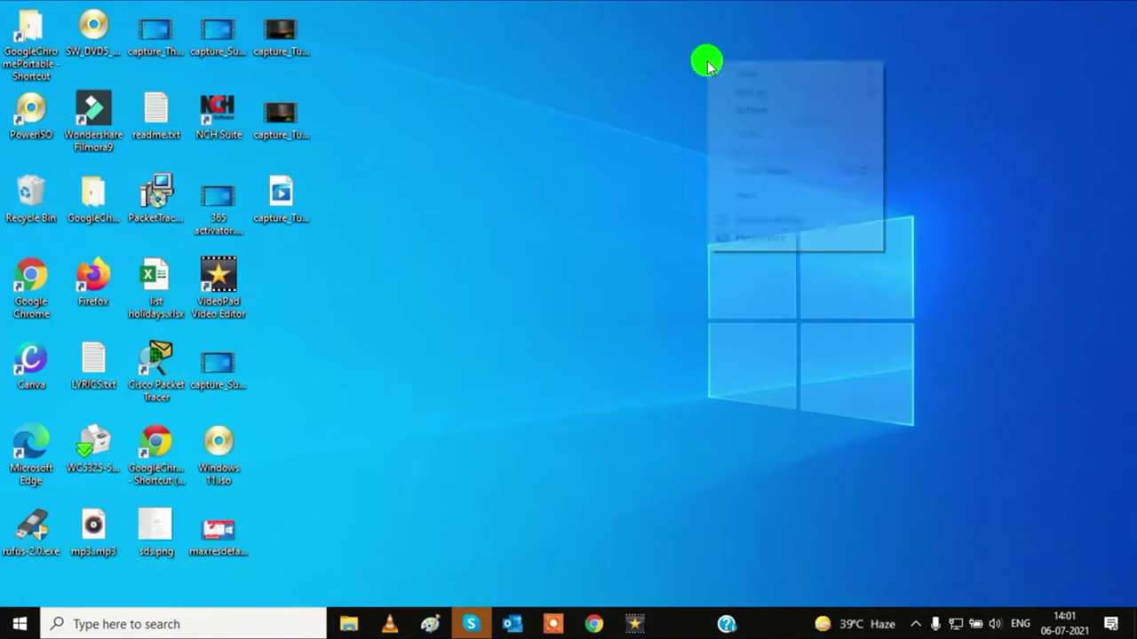
click(745, 108)
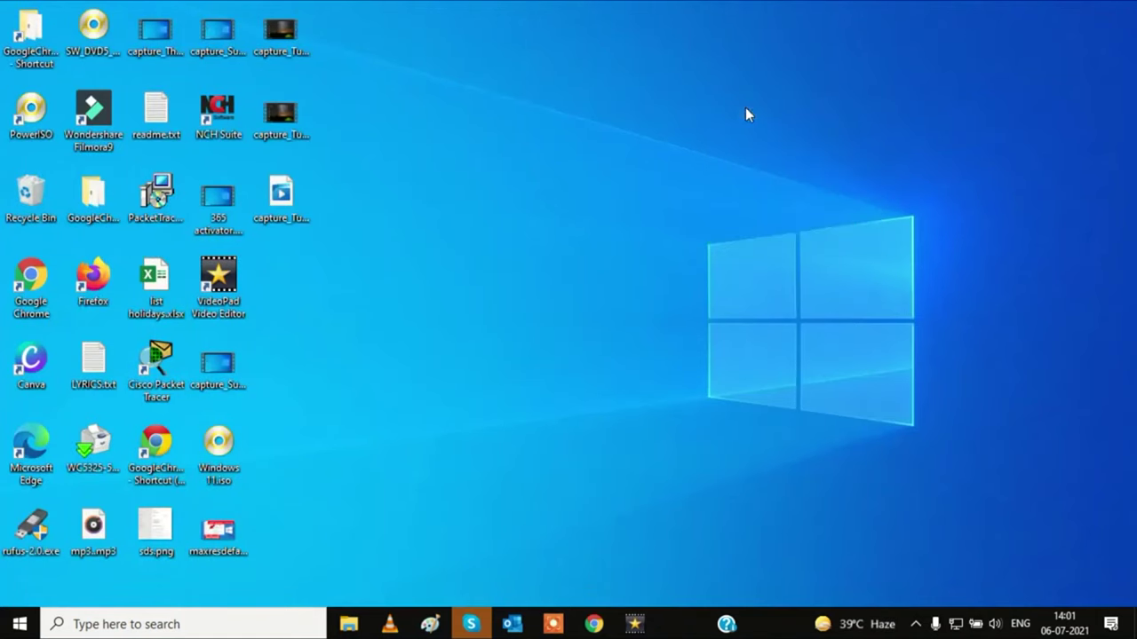